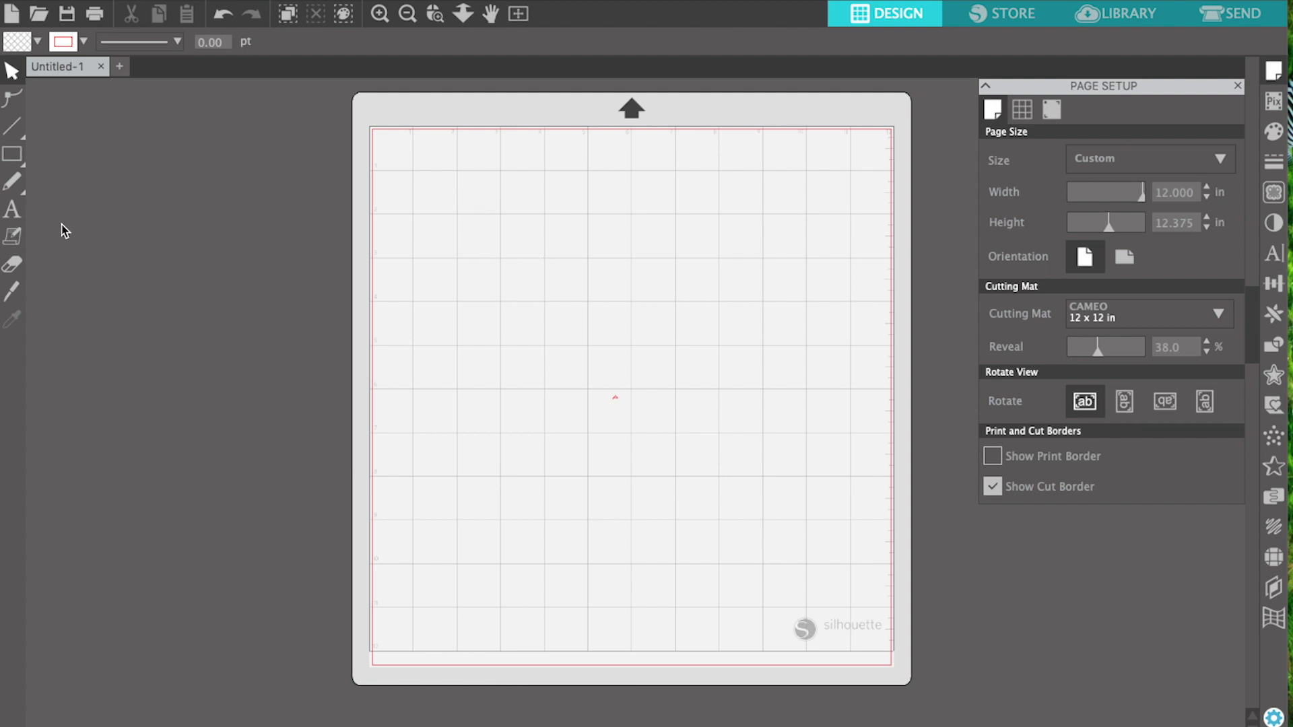
Step: Activate the Text tool over the blank 12 x 12 in cutting mat
left_click(14, 210)
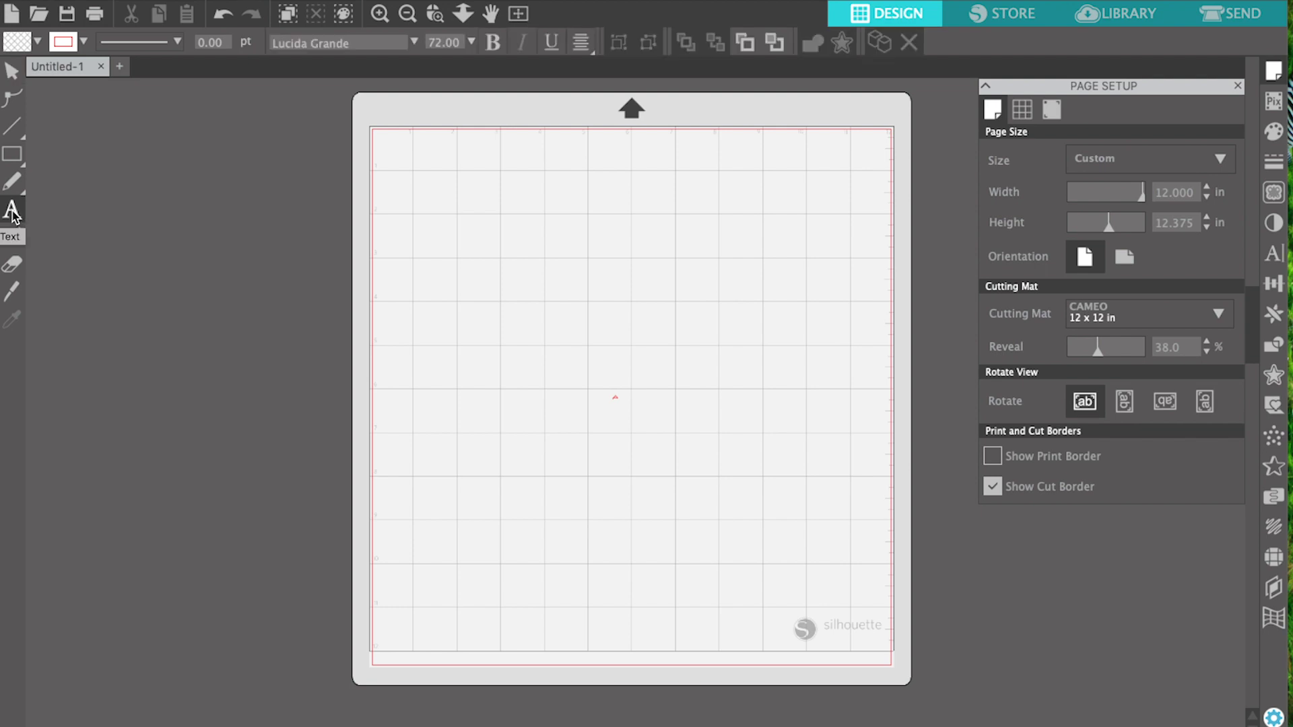
Step: Start a text object on the mat, then discard it while still empty
left_click(14, 213)
left_click(482, 240)
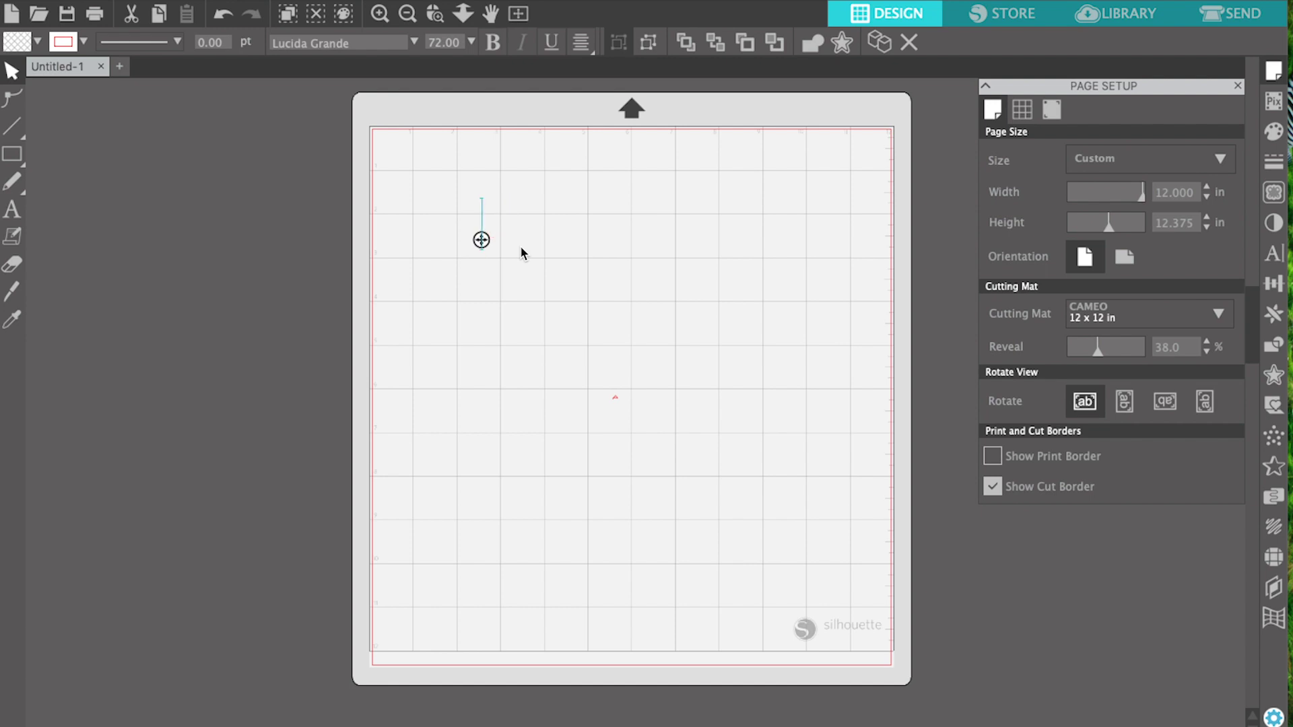
left_click(541, 249)
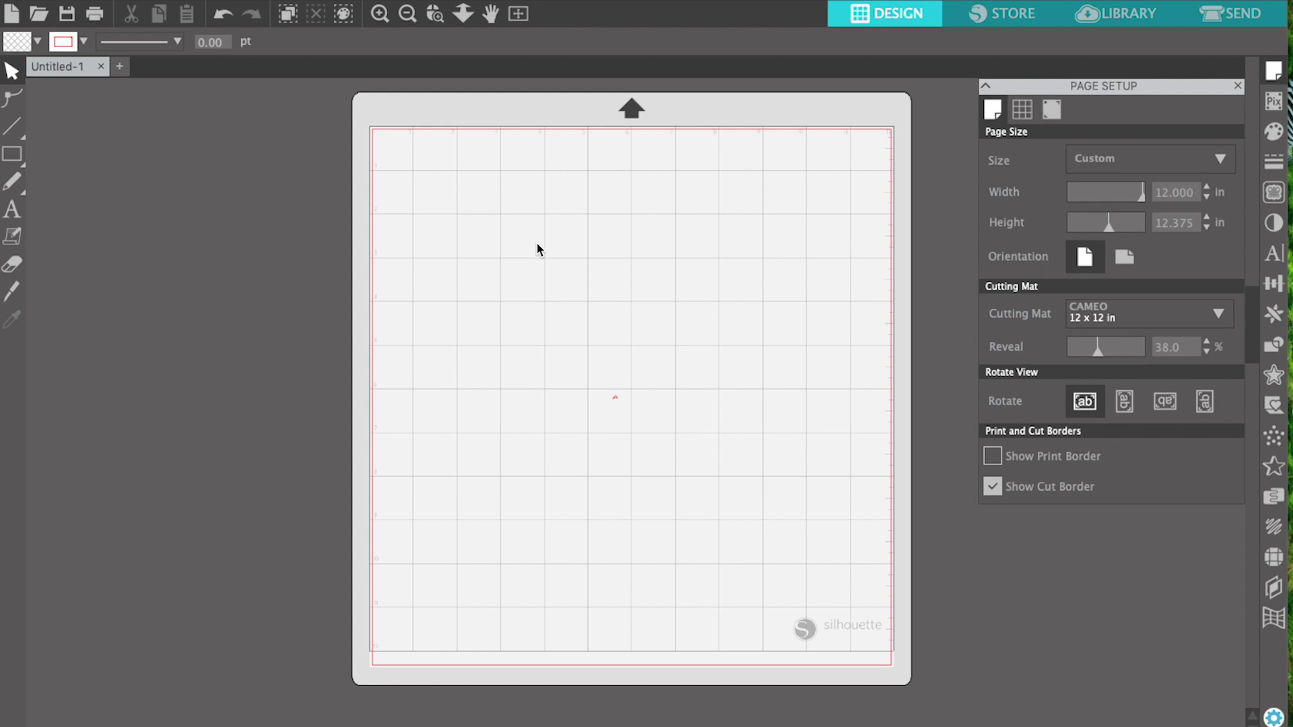
Step: Switch between the Text and Select tools, then place a text insertion point near the mat's upper left
key("t")
key("v")
key("t")
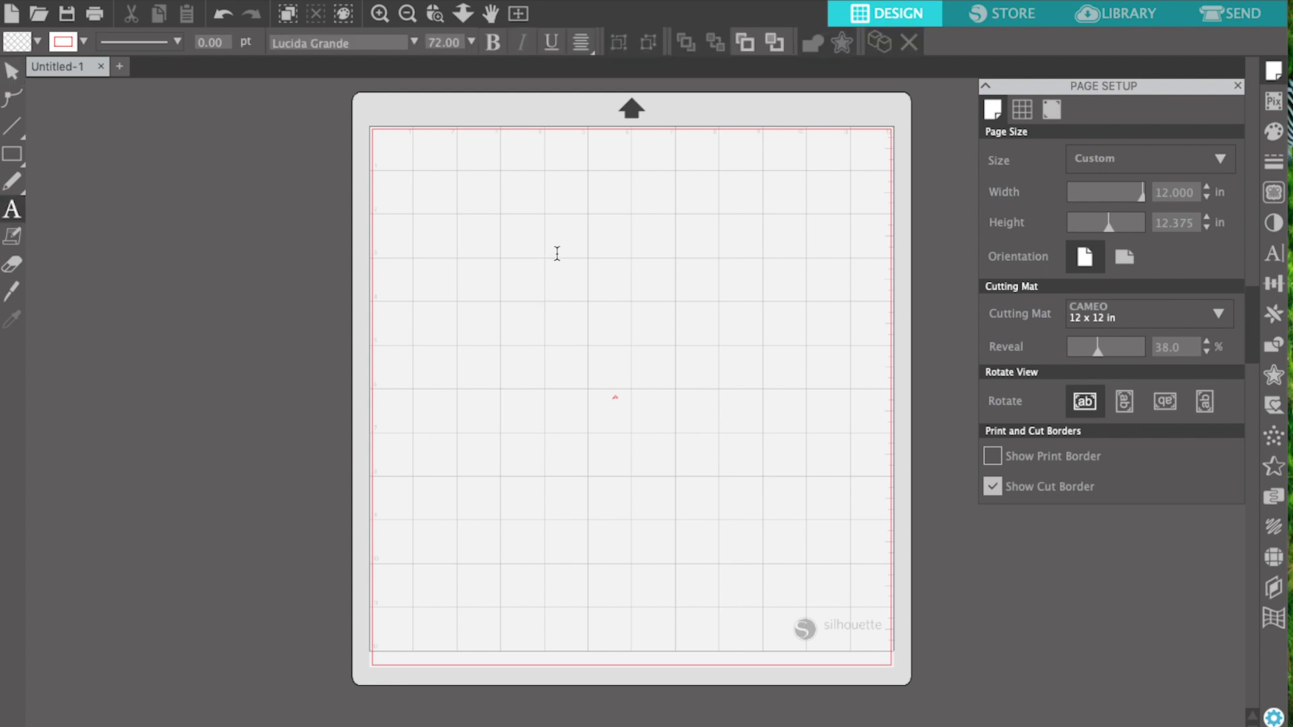
key("v")
key("t")
key("v")
key("t")
key("v")
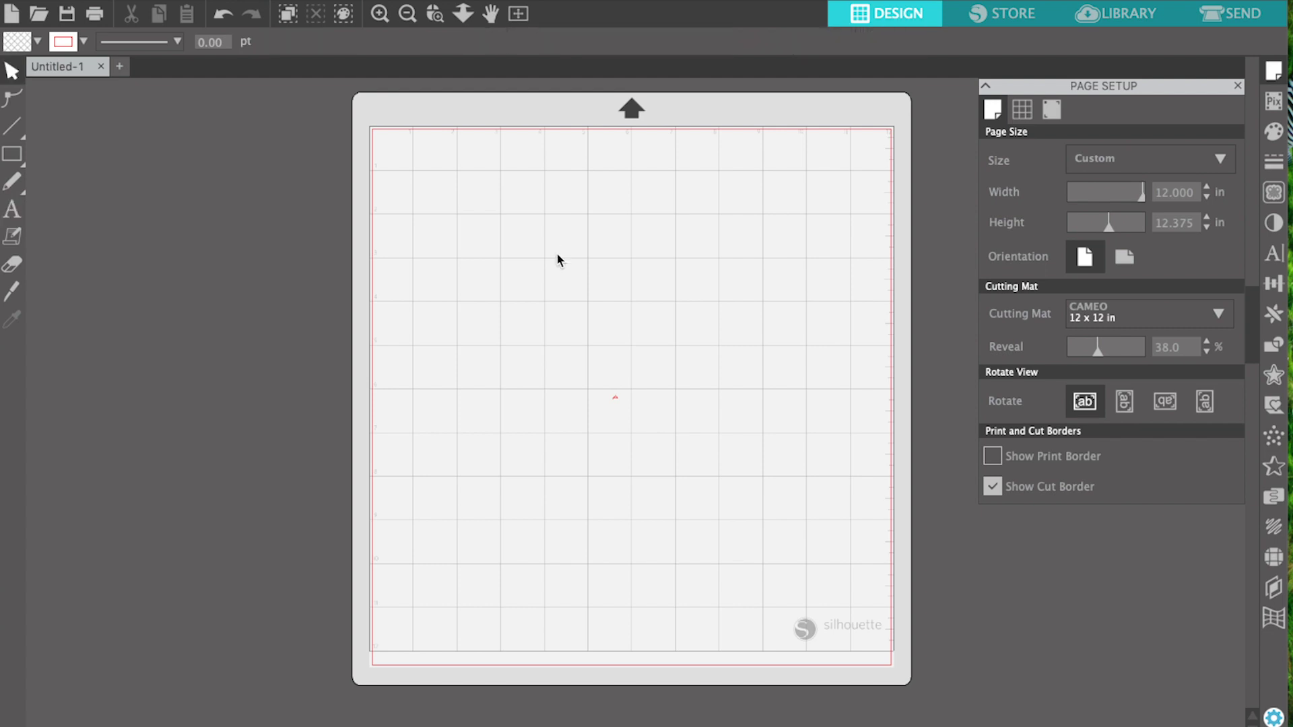
key("t")
key("v")
key("t")
key("v")
key("t")
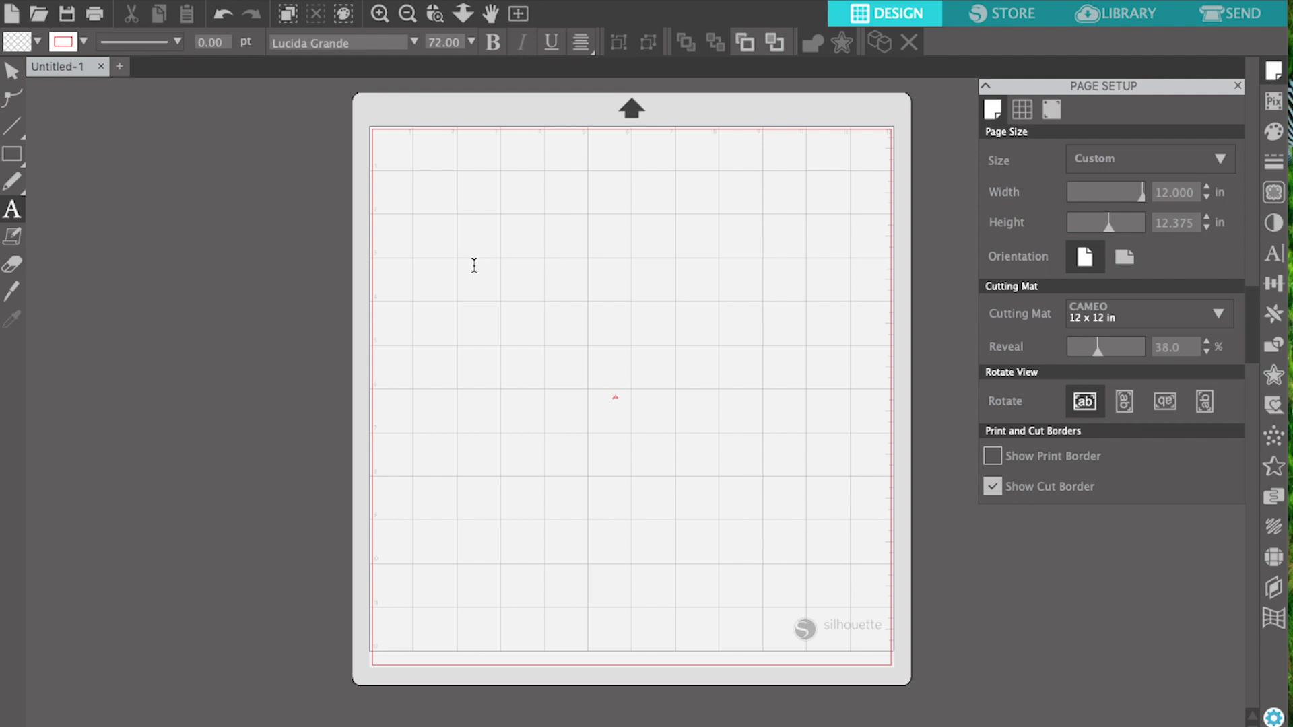
left_click(414, 246)
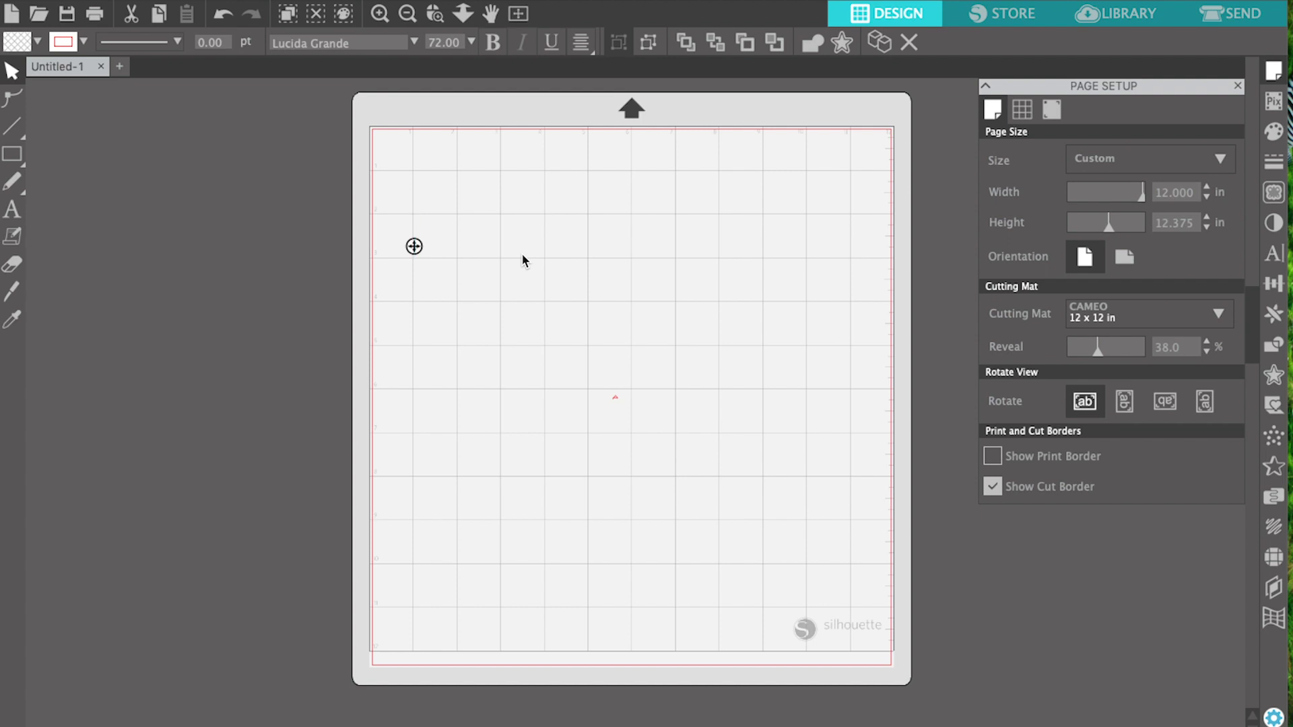
type("We B")
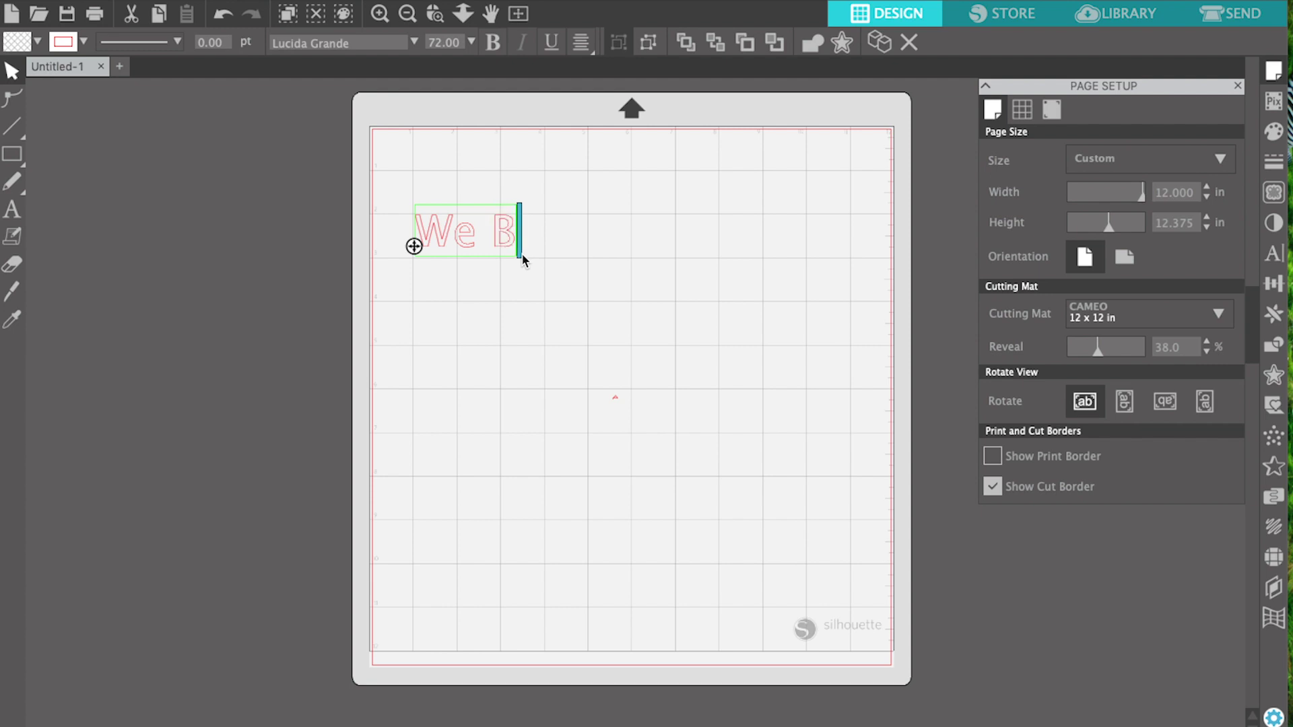
type("reak The")
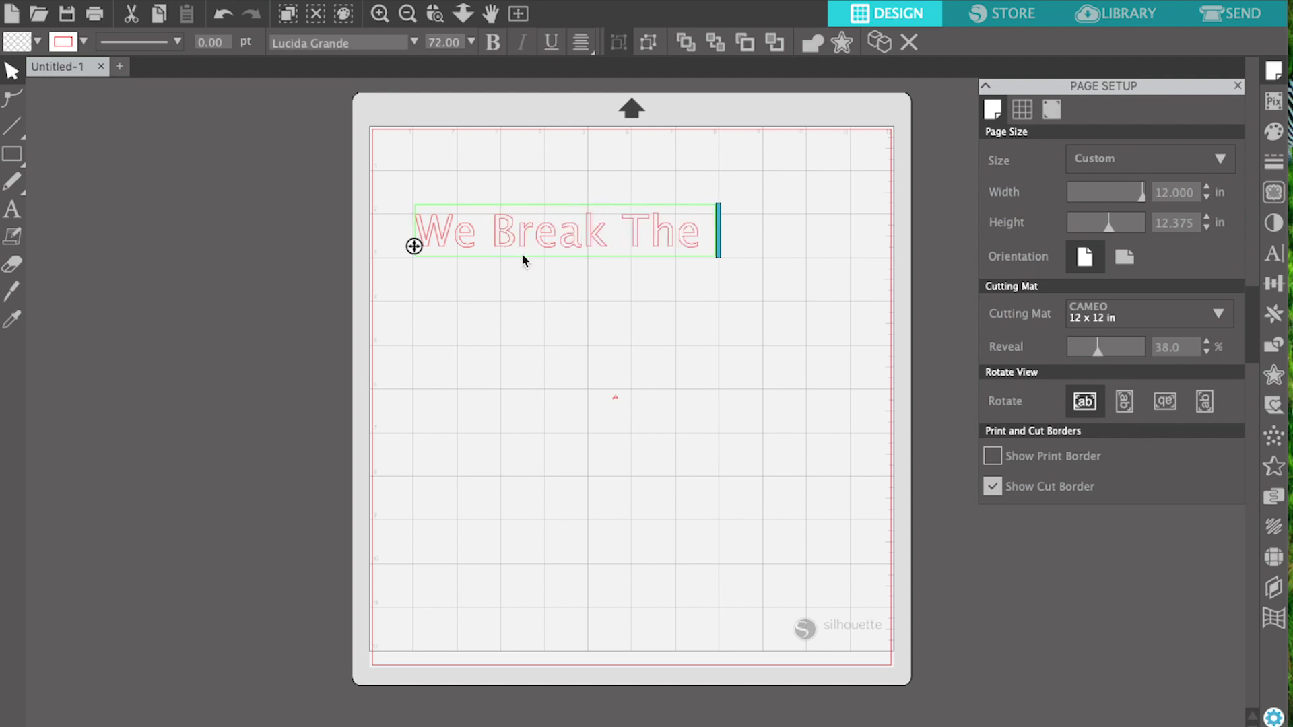
Step: Enter 'We Break Rules', remove the stray characters, and nudge the text slightly right and down
key("BackSpace")
type("=")
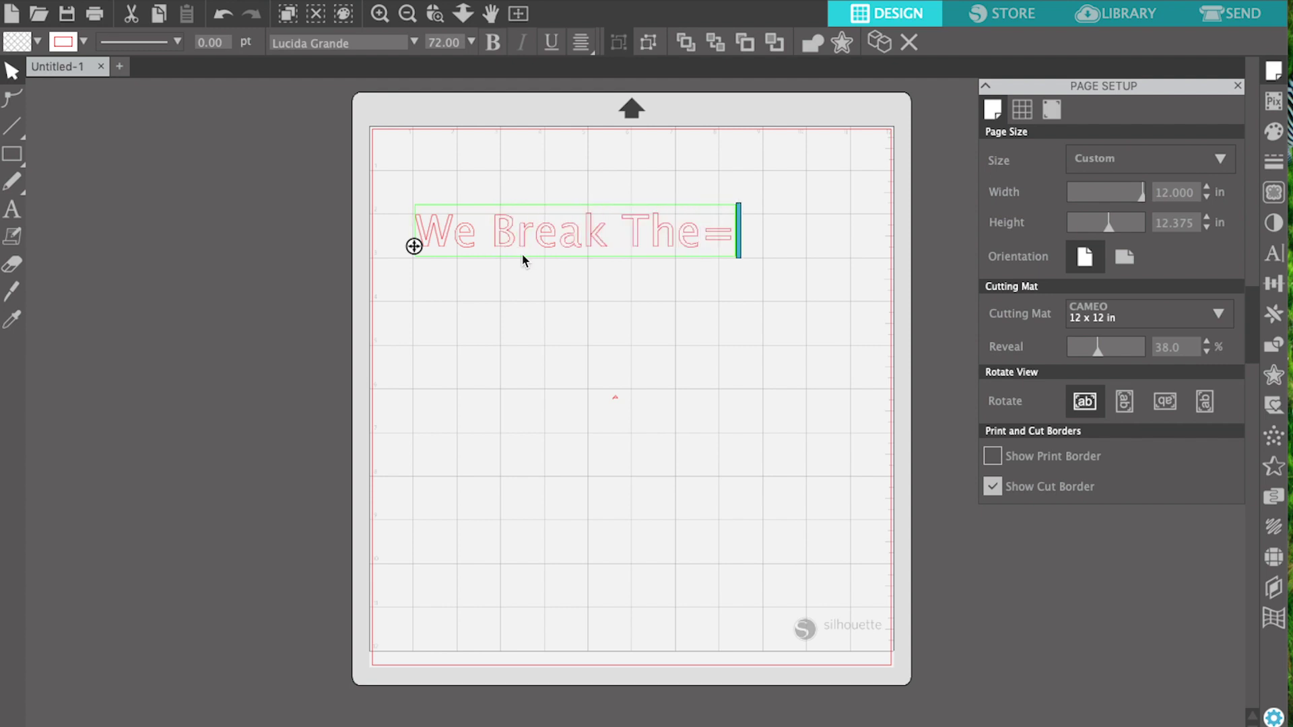
type("==")
key("BackSpace")
key("BackSpace")
key("BackSpace")
key("BackSpace")
key("BackSpace")
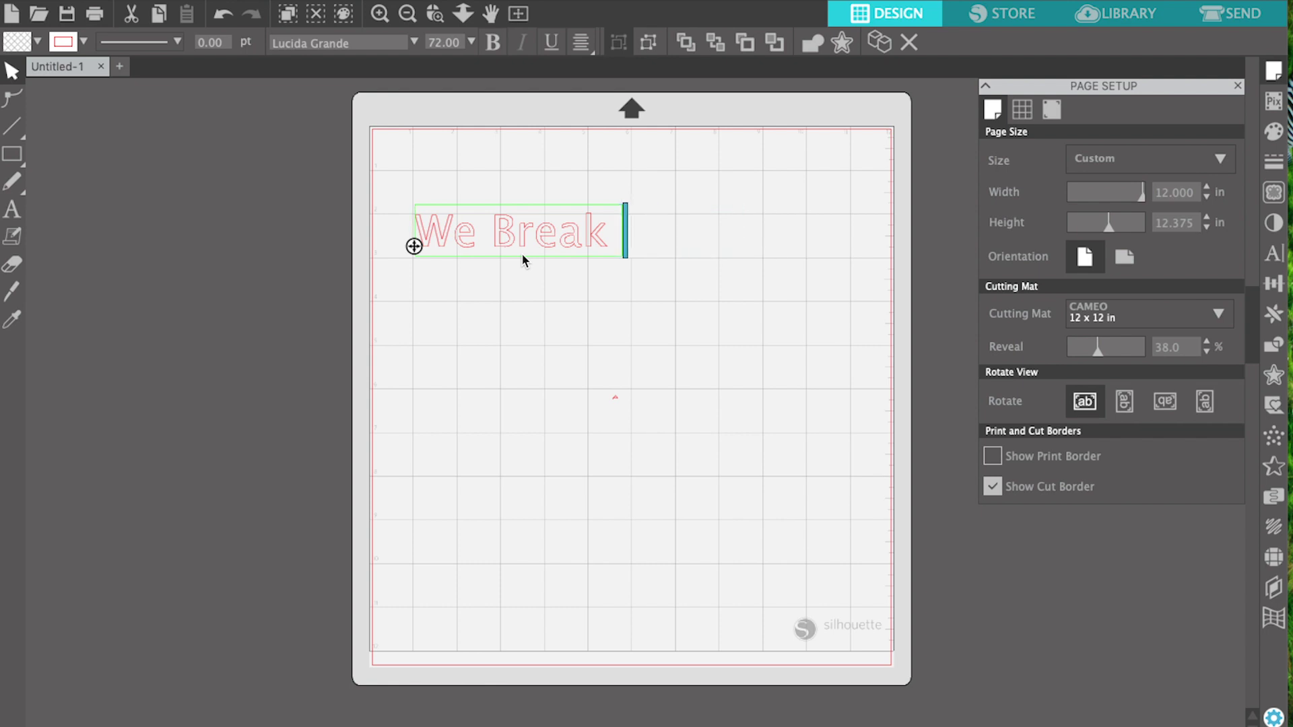
type("Rules")
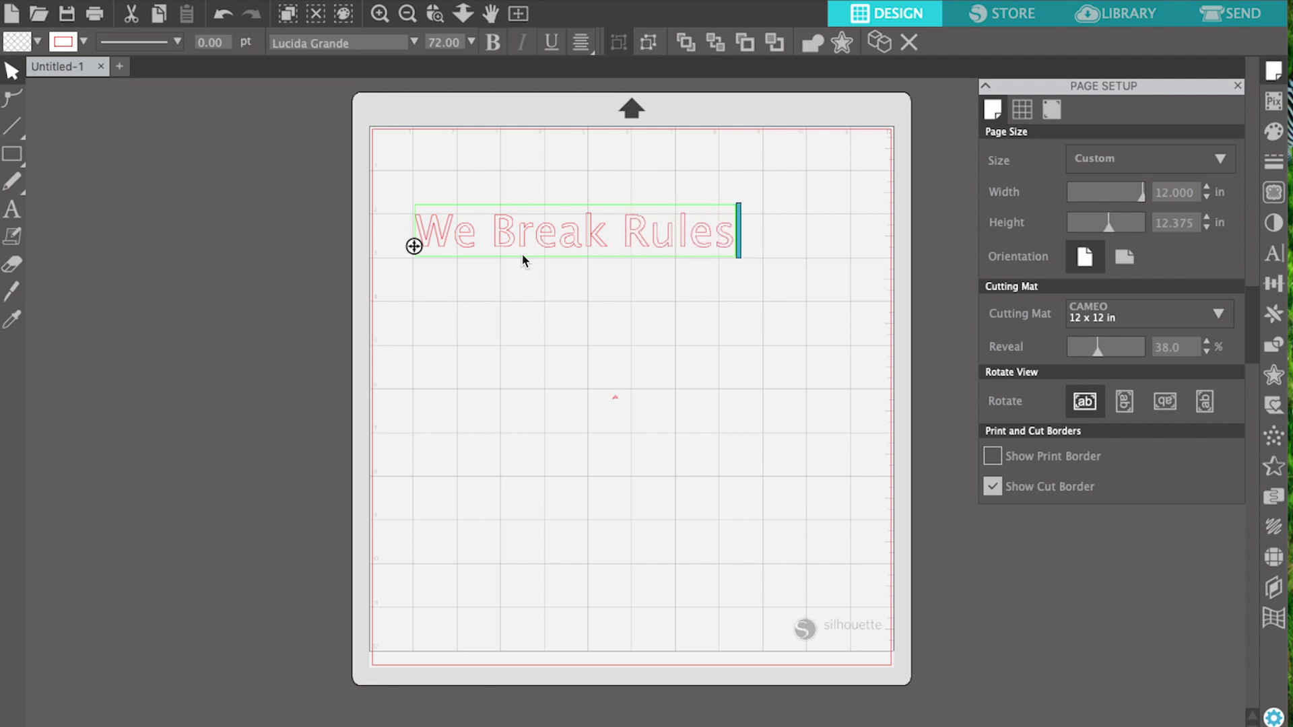
left_click(727, 245)
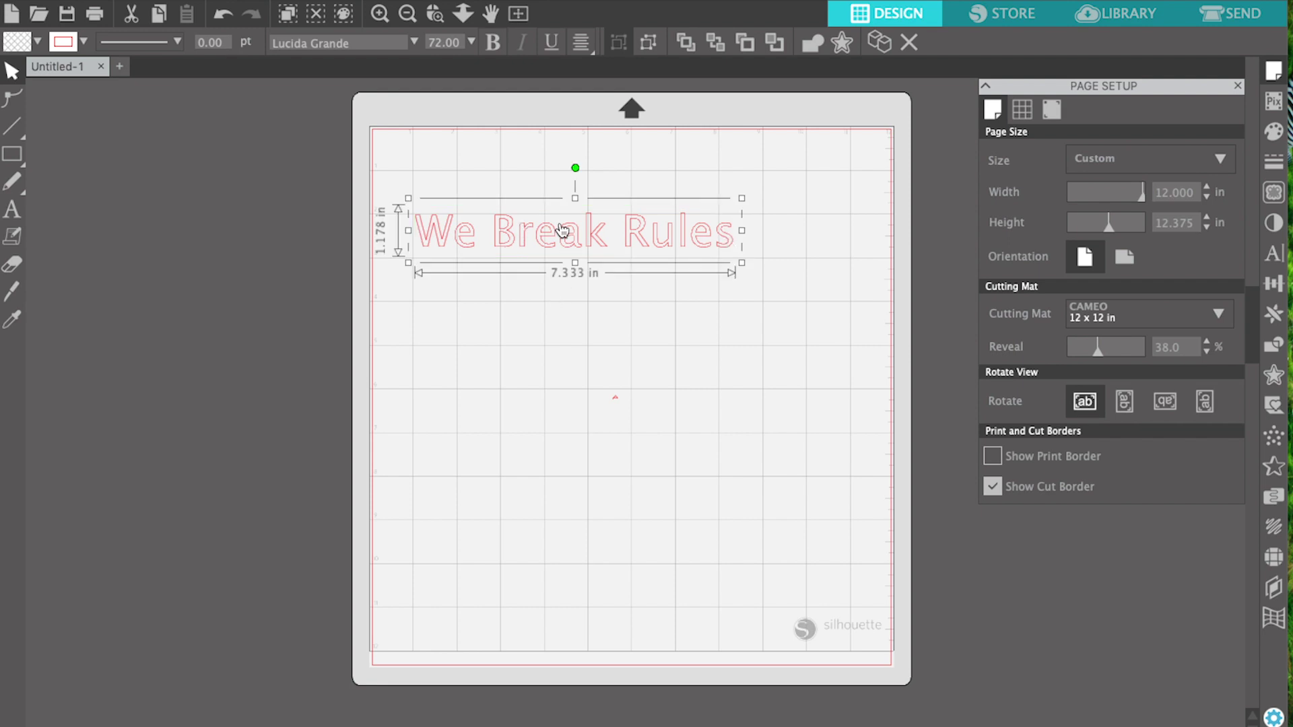
left_click_drag(556, 226, 582, 231)
Step: Change the font of all the 'We Break Rules' letters to MineCrafter 3
double_click(498, 239)
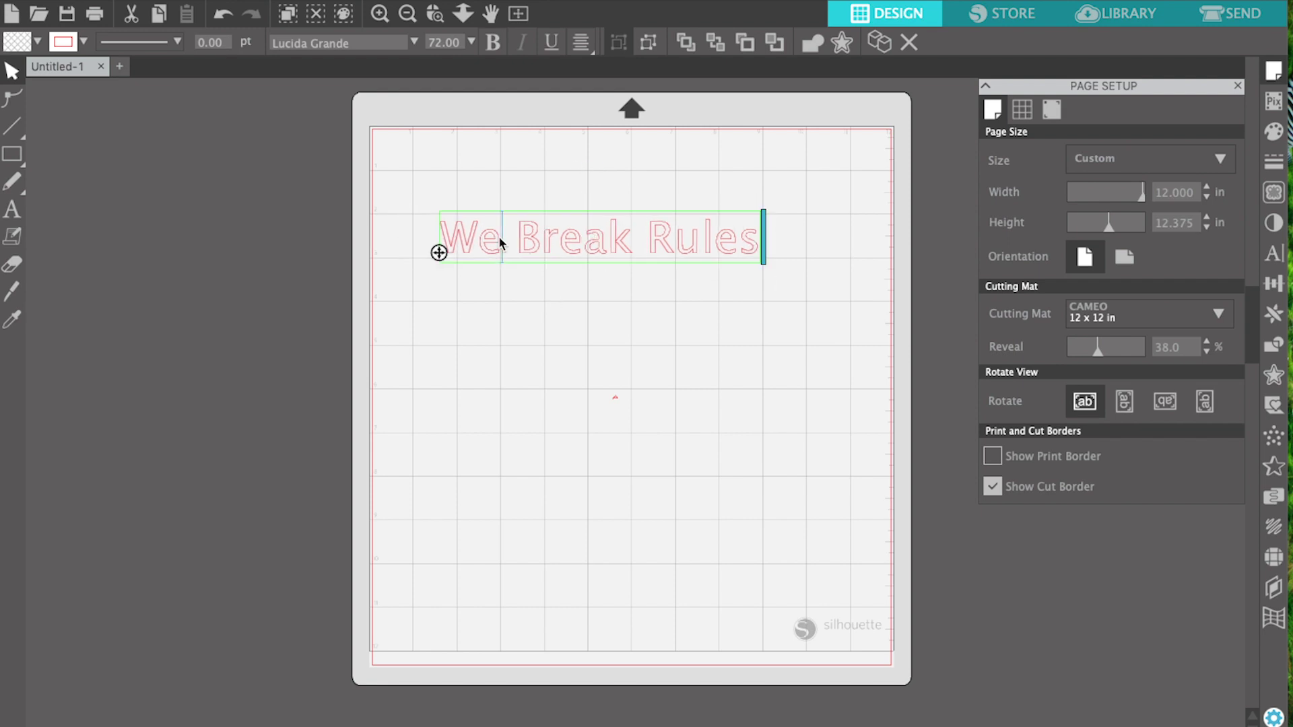
left_click_drag(455, 235, 751, 244)
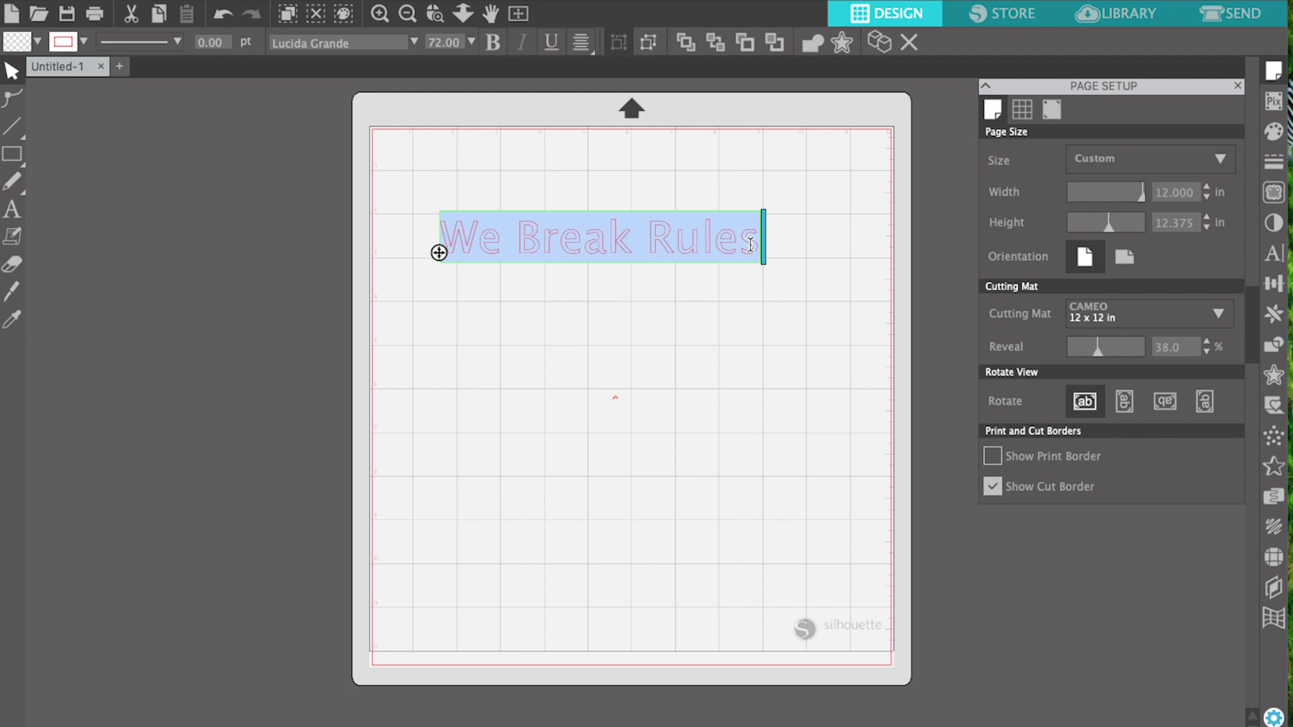
left_click(1274, 254)
scroll(1163, 277, "down", 1)
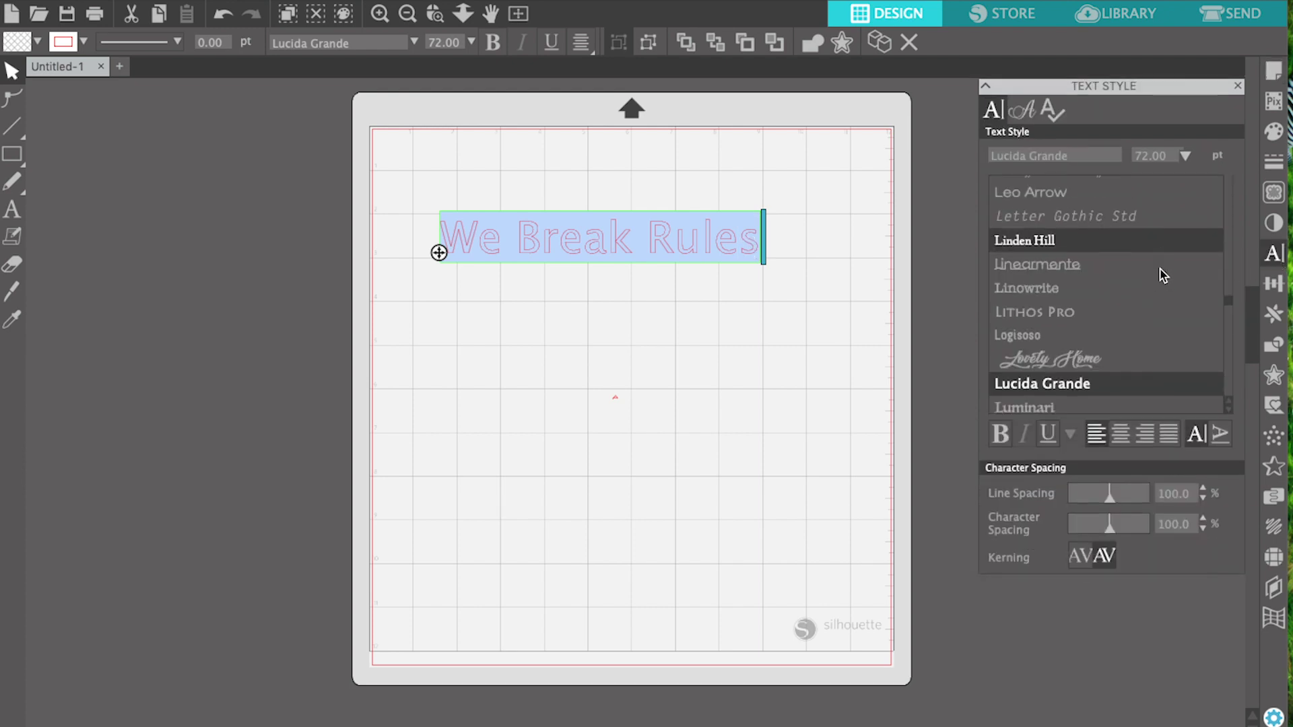
scroll(1161, 277, "down", 3)
scroll(1161, 273, "down", 2)
scroll(1161, 270, "down", 1)
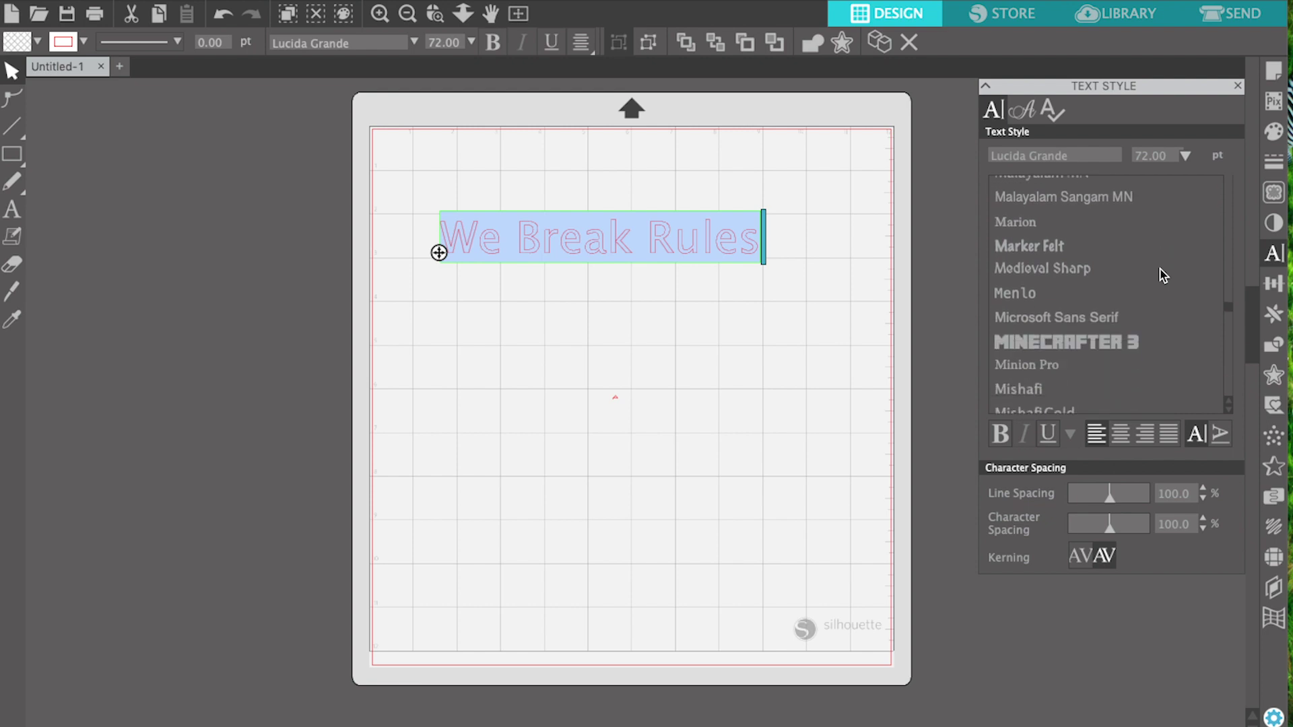
left_click(1141, 341)
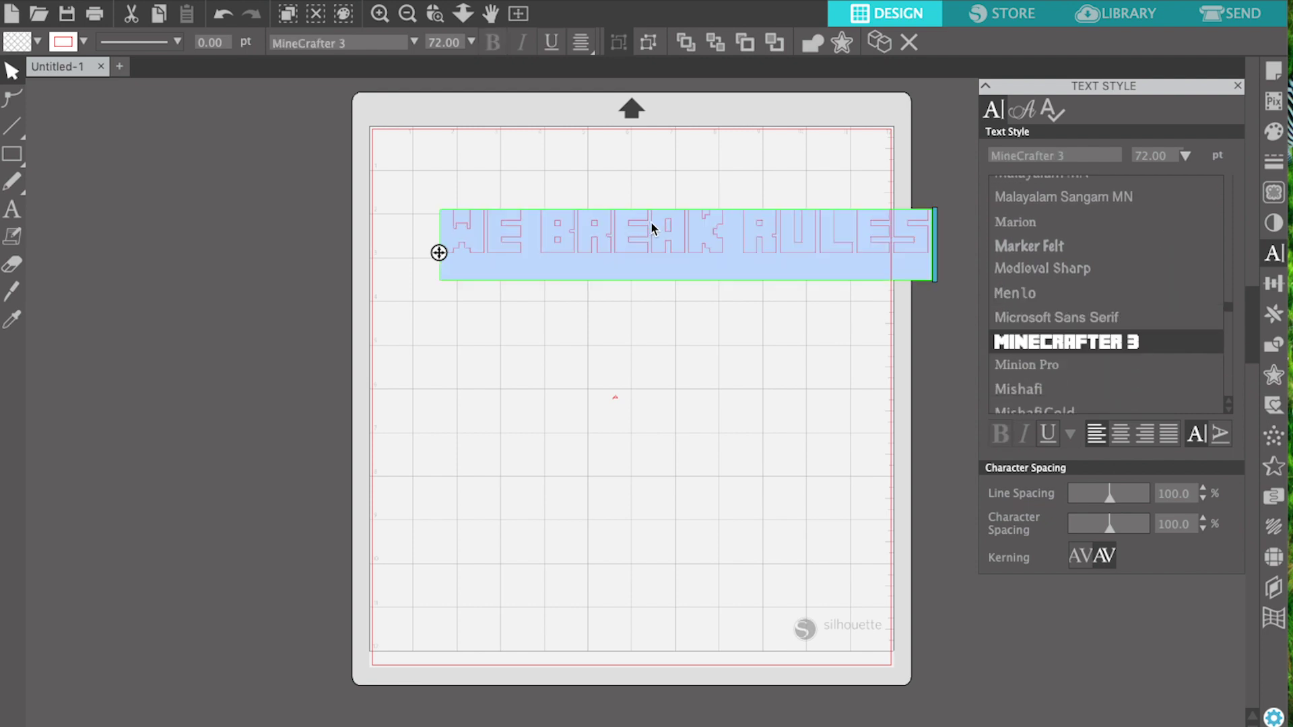
Step: Exit text editing and shift the lettering left to span the mat, about 11.25 in wide
left_click_drag(653, 228, 626, 225)
left_click(676, 280)
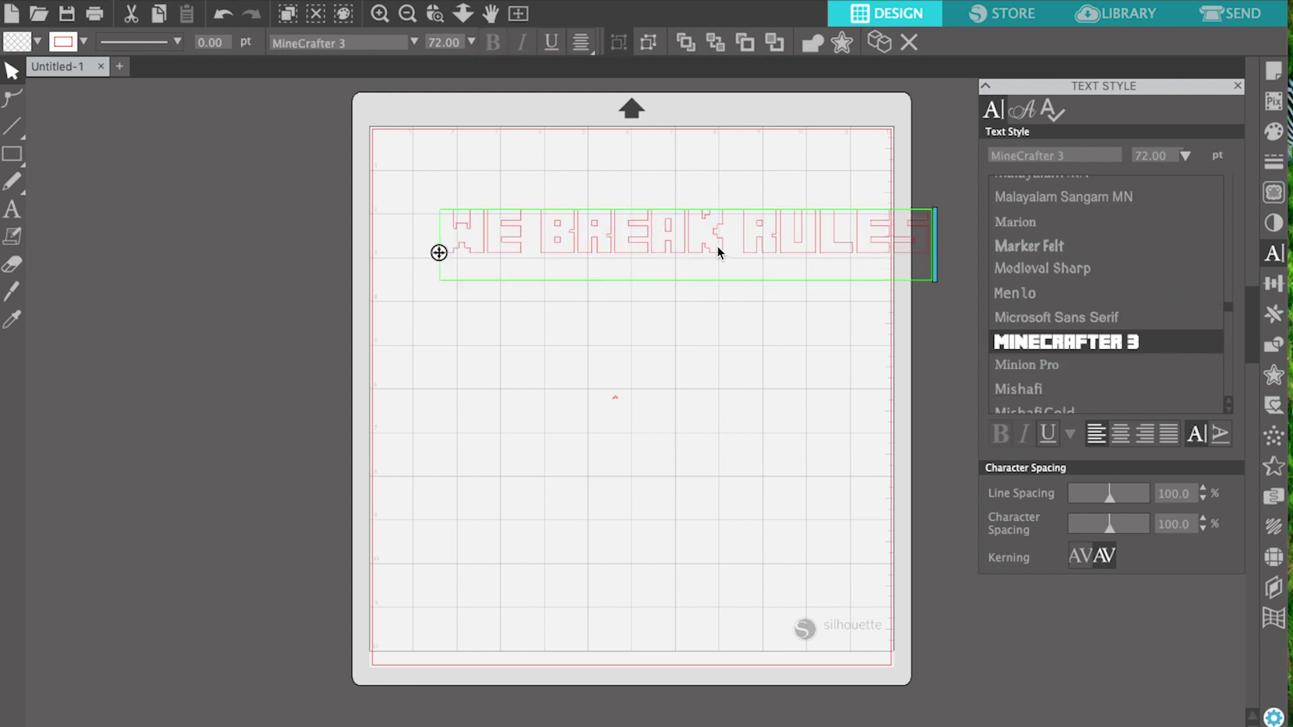
key("Escape")
left_click_drag(724, 252, 678, 253)
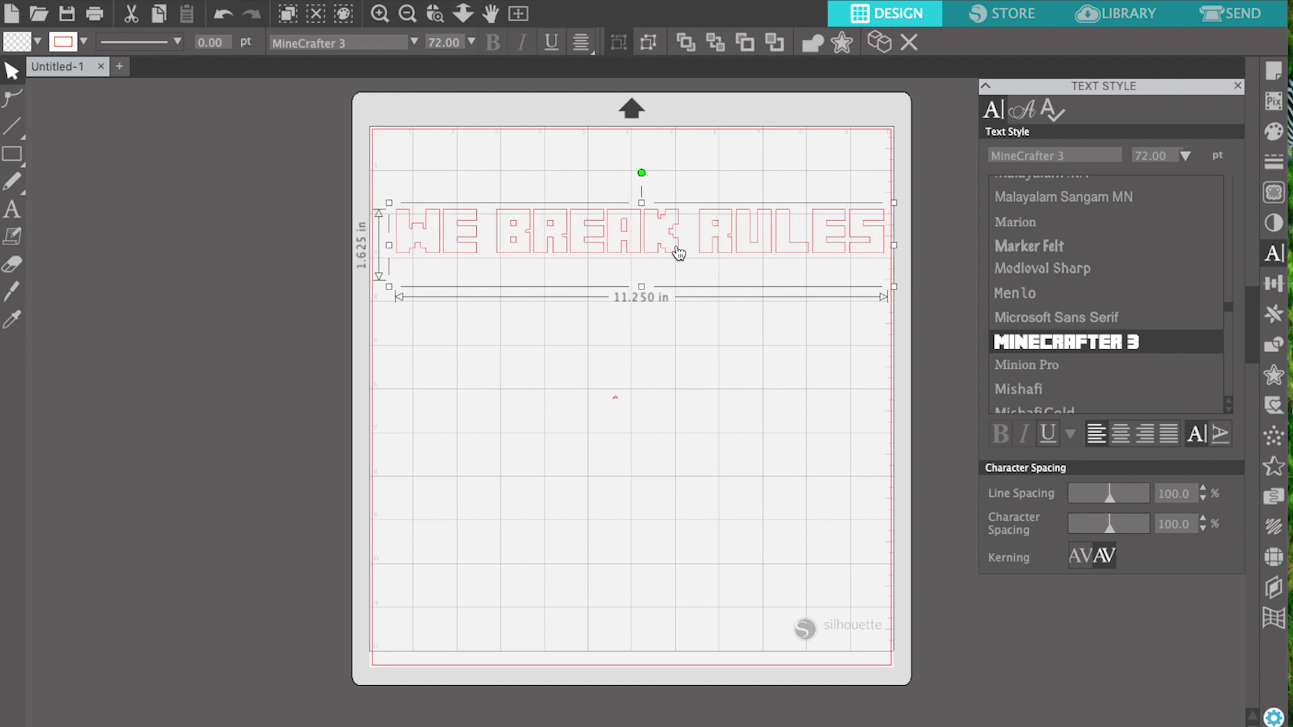
Step: Fill the MineCrafter 3 lettering red
left_click(1274, 132)
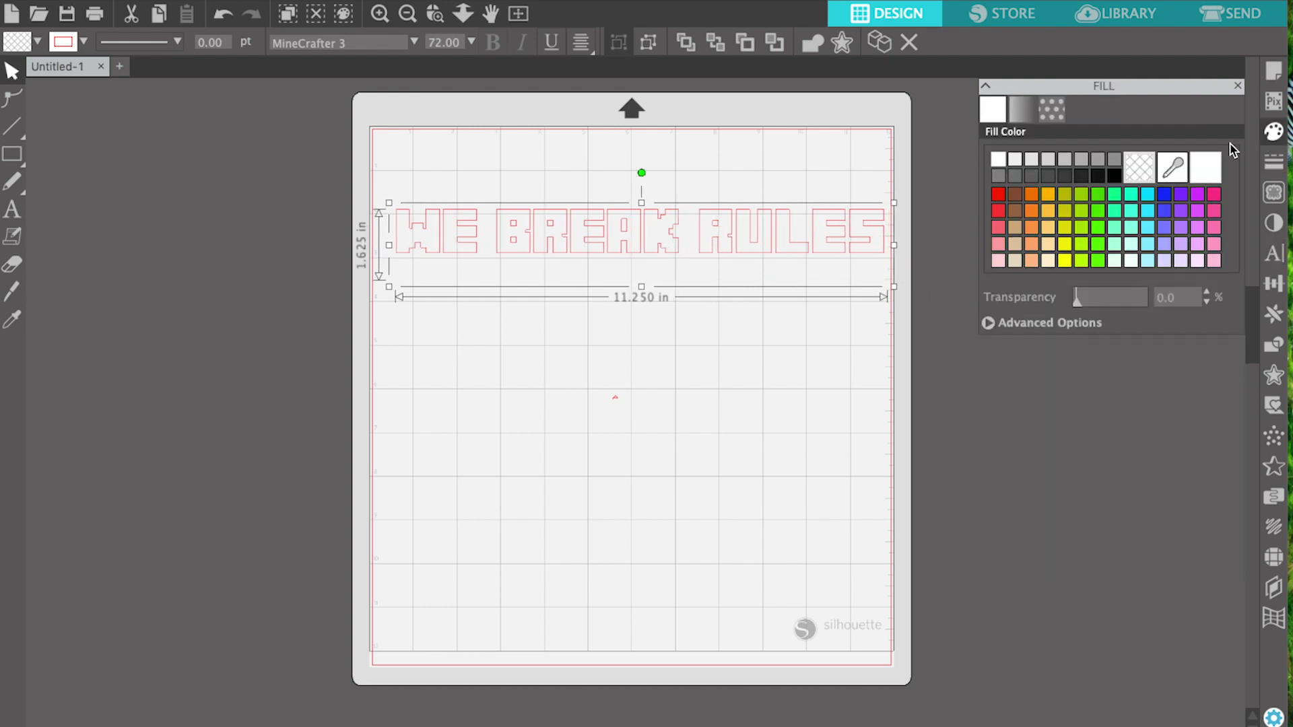
left_click(996, 195)
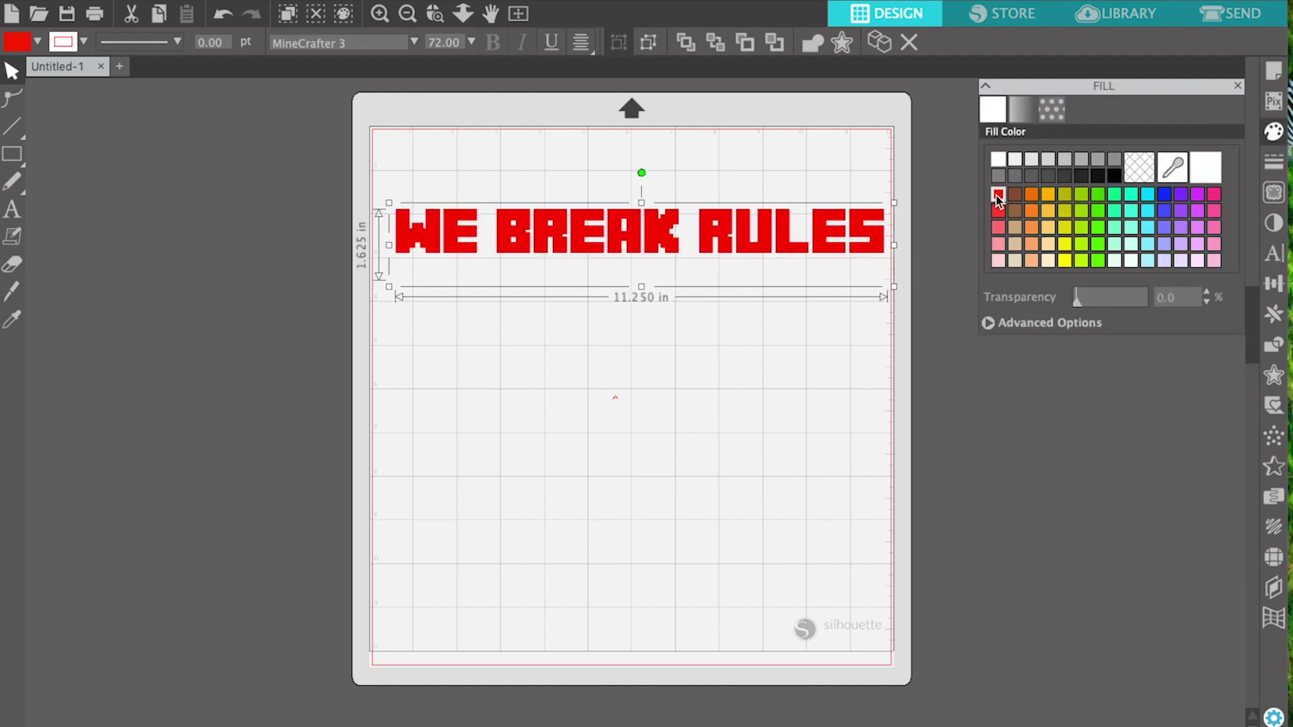
left_click(844, 297)
Step: Nudge the red lettering slightly left so it sits centred across the top of the mat
left_click_drag(841, 262, 828, 266)
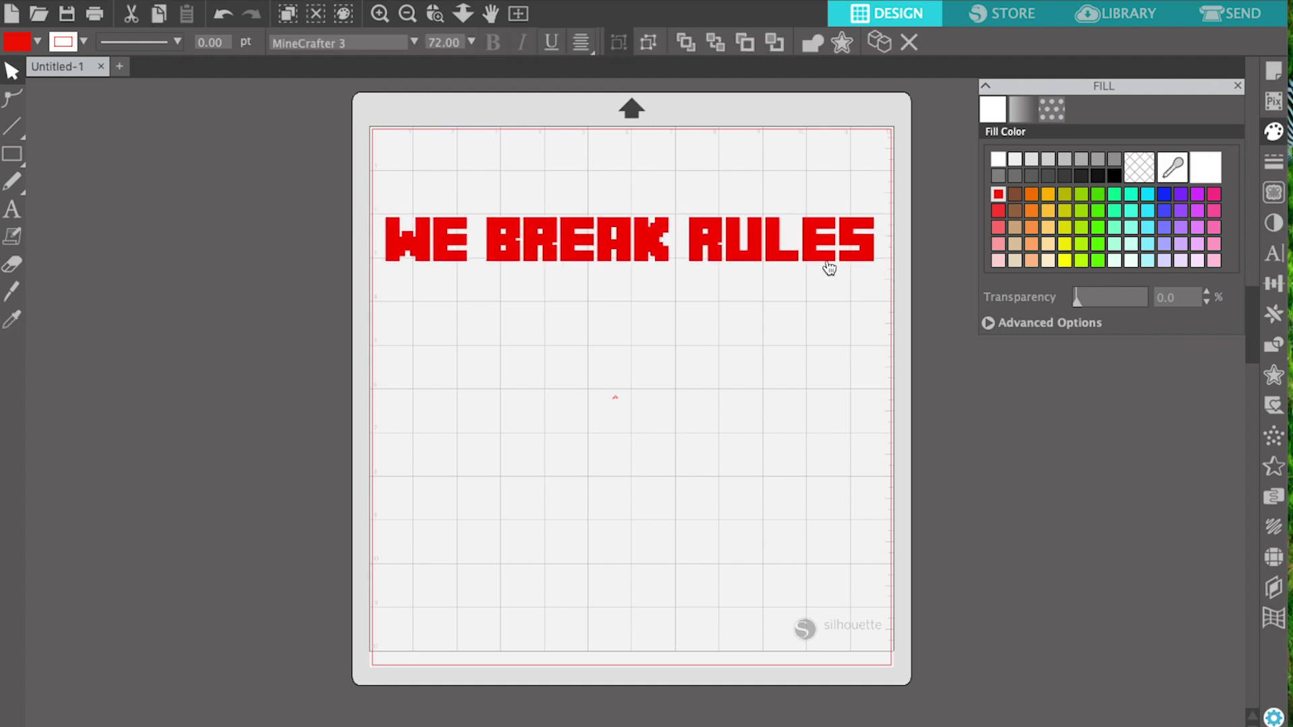
left_click_drag(829, 265, 831, 265)
left_click(830, 263)
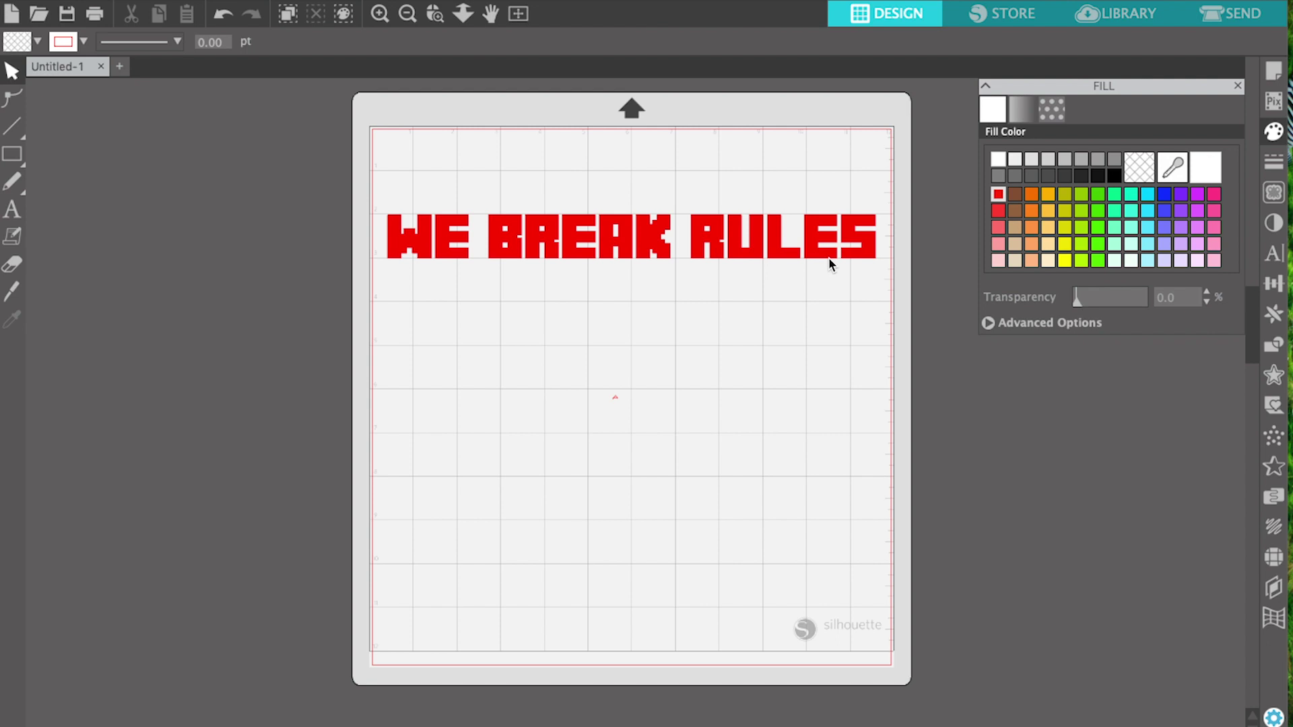
left_click_drag(818, 264, 817, 262)
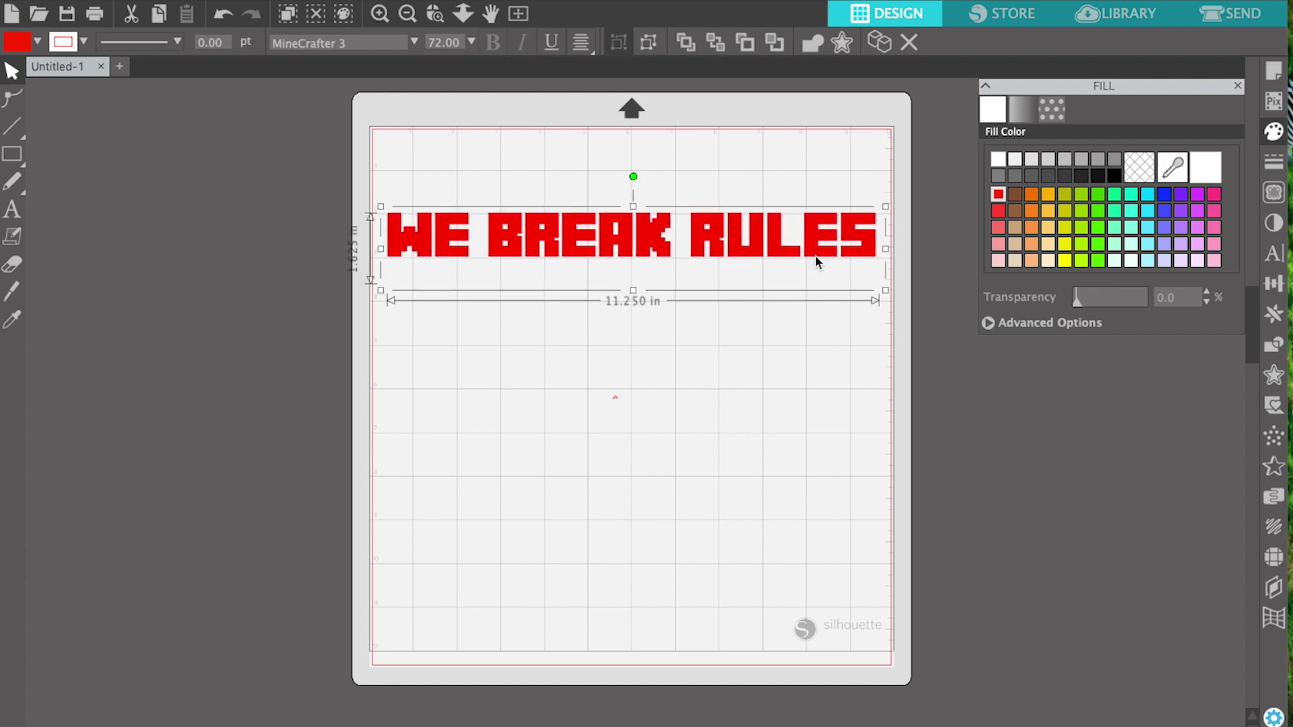
left_click(810, 388)
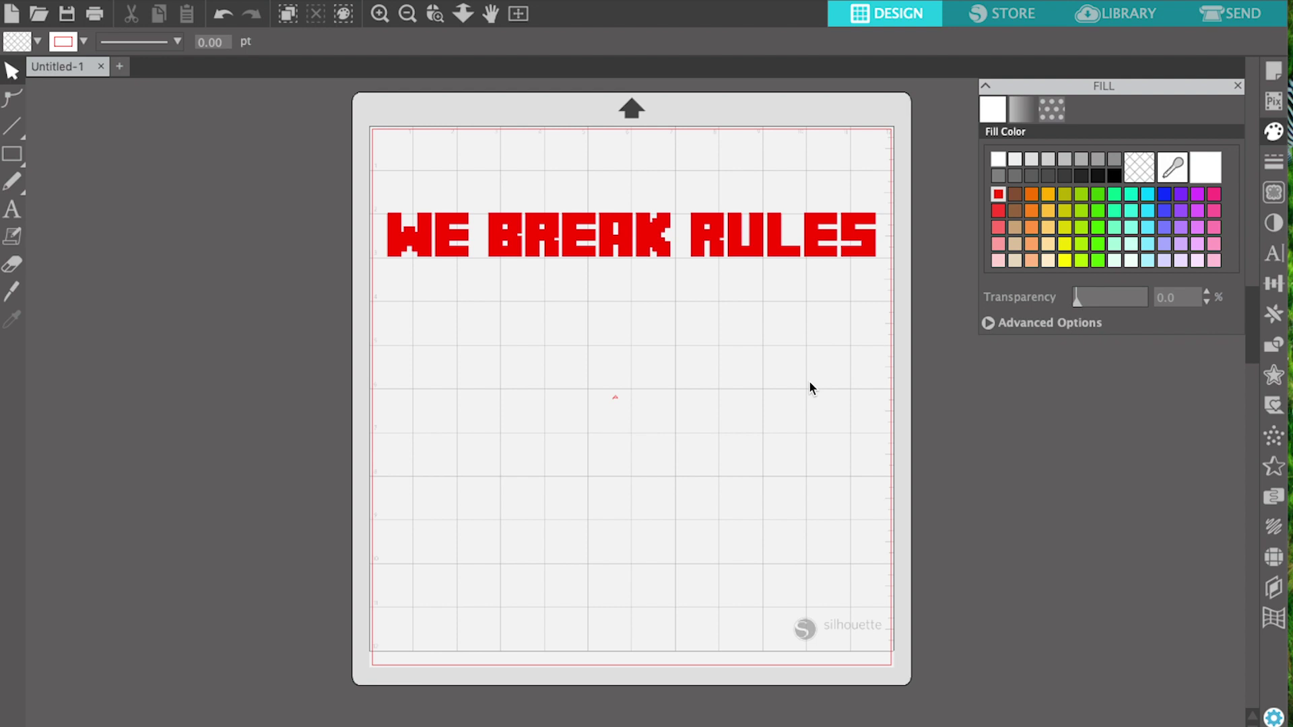
left_click(773, 256)
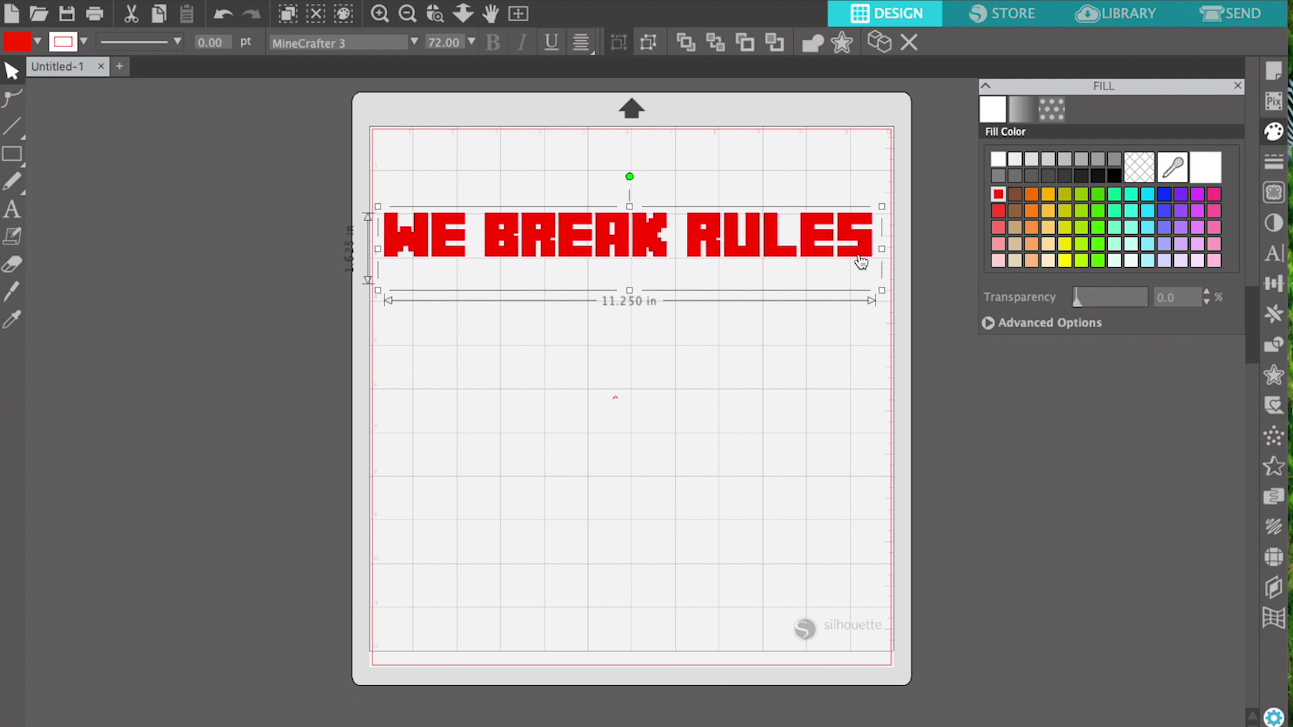
left_click_drag(864, 261, 857, 263)
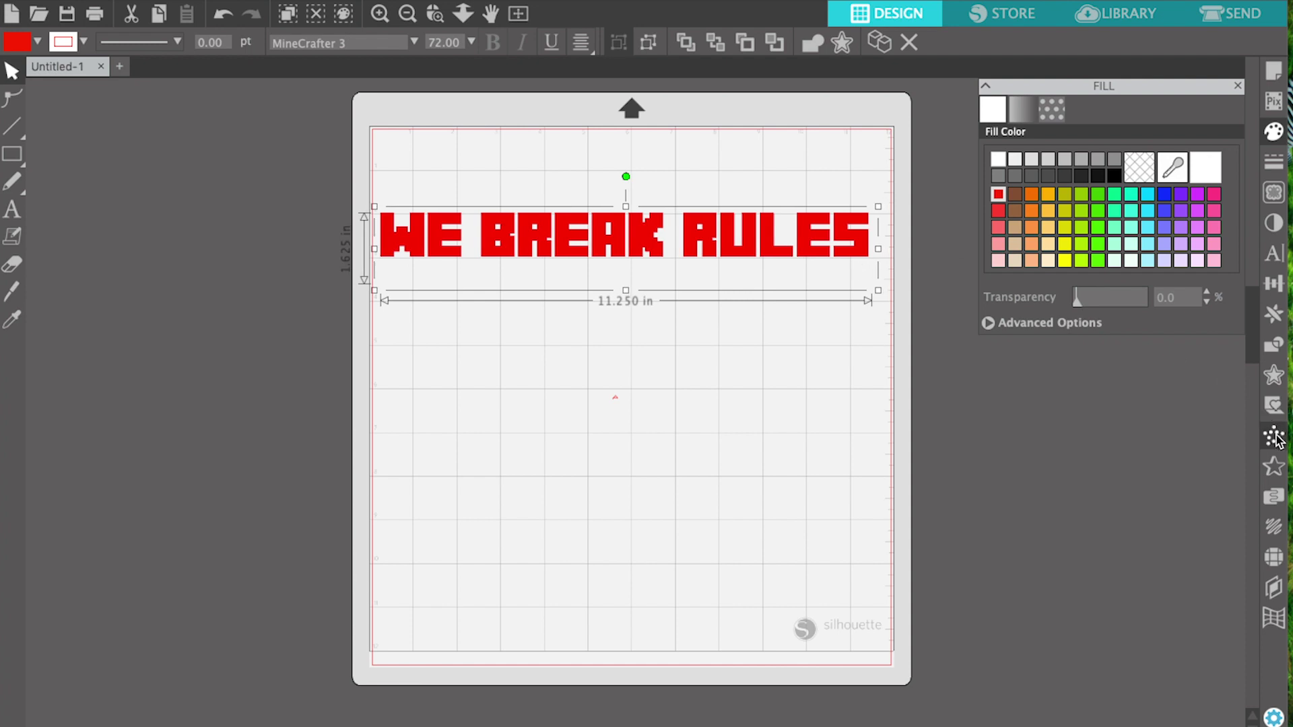
left_click(1273, 253)
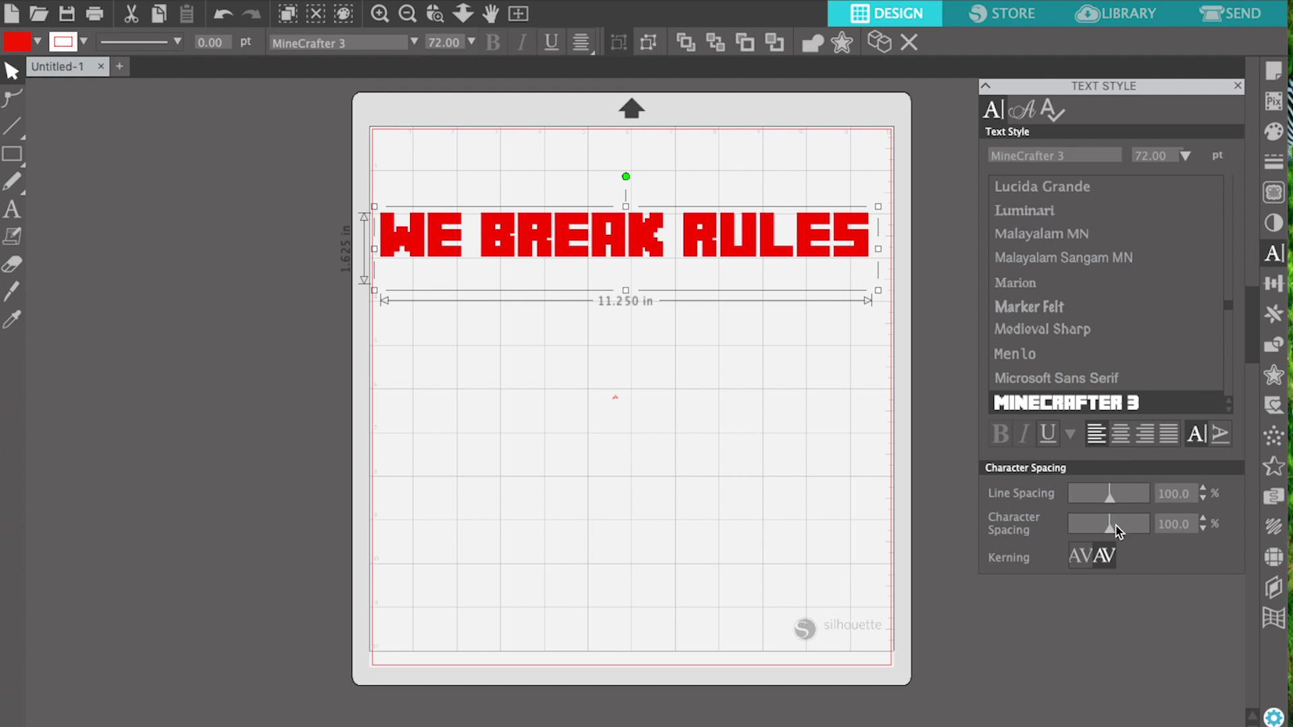
Step: Set WE BREAK RULES character spacing to 120% and resize it to 11.321 in wide
left_click(1112, 533)
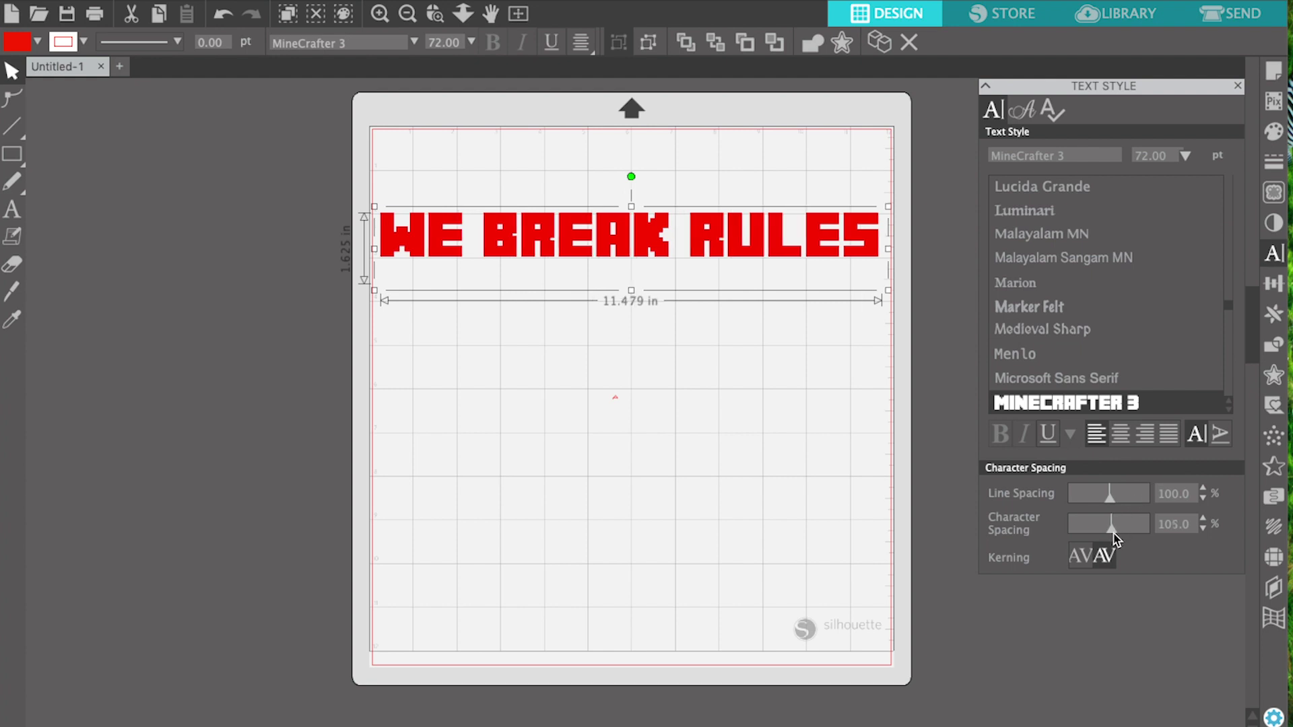
left_click(1115, 533)
mouse_move(1116, 534)
left_mouse_down()
mouse_move(1171, 534)
mouse_move(1127, 536)
left_mouse_up()
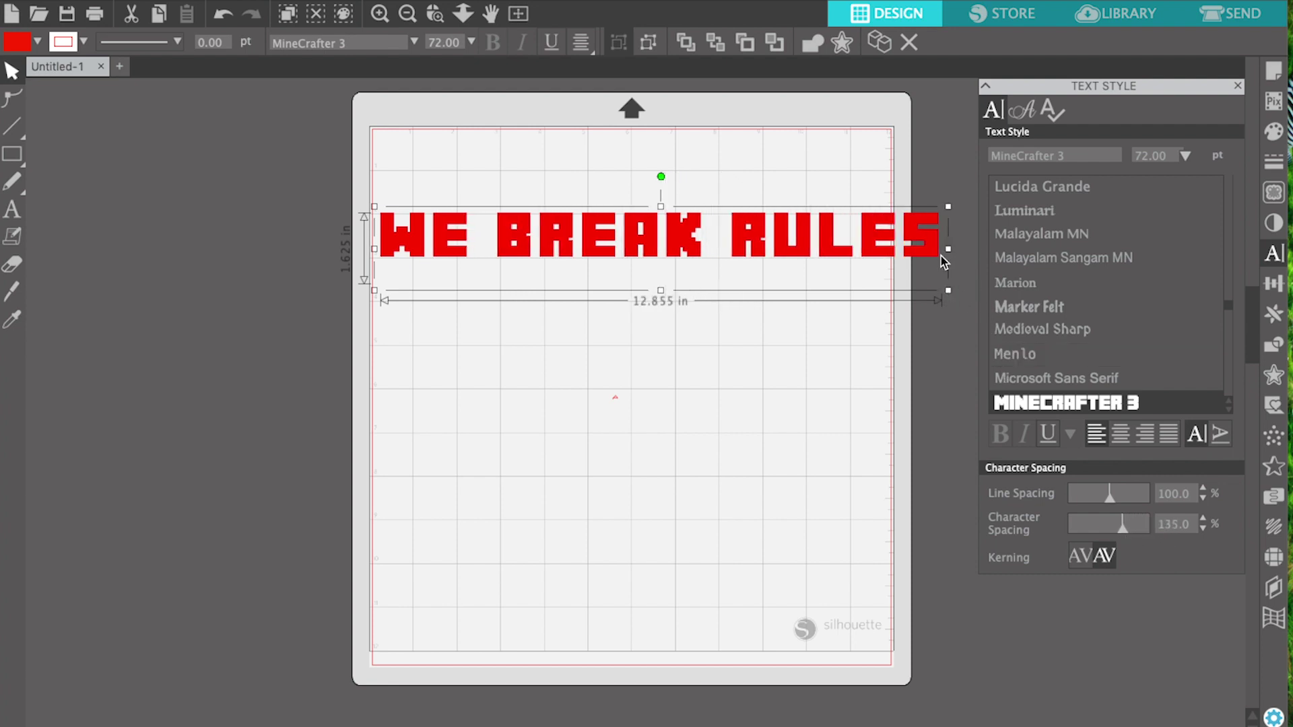
left_click_drag(948, 298, 867, 280)
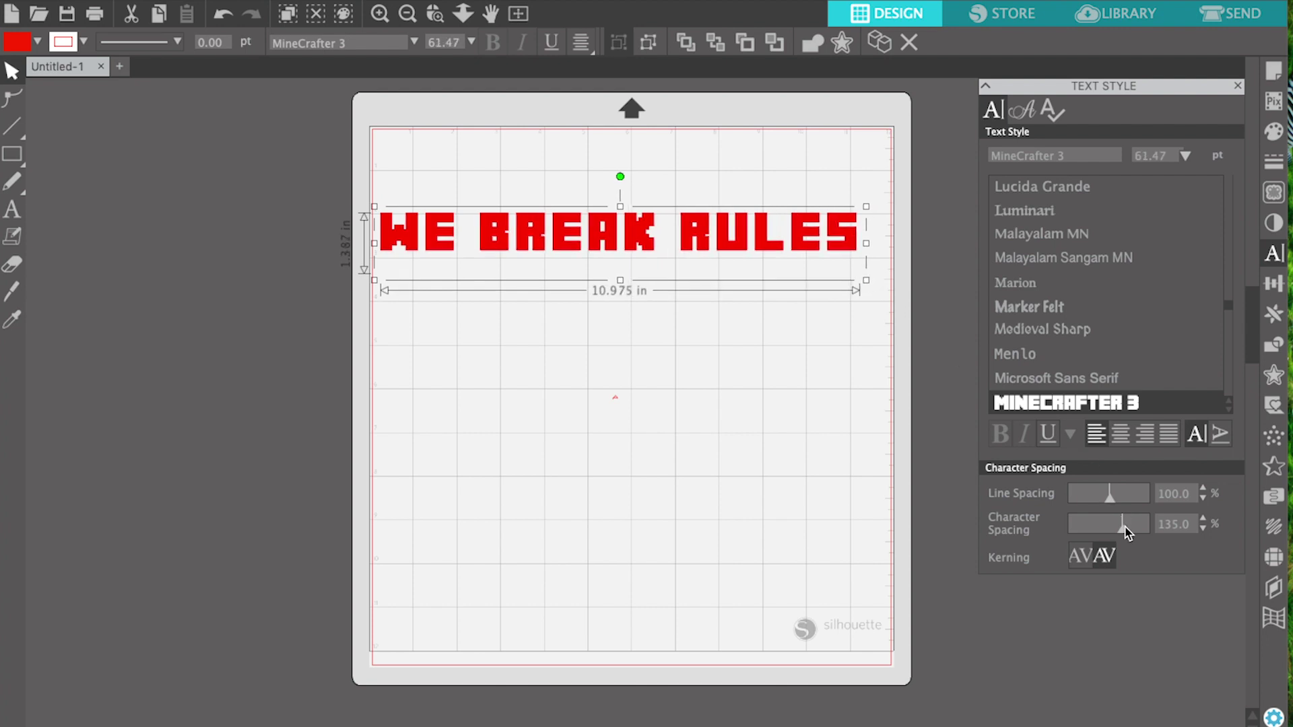
left_click_drag(1126, 533, 1122, 533)
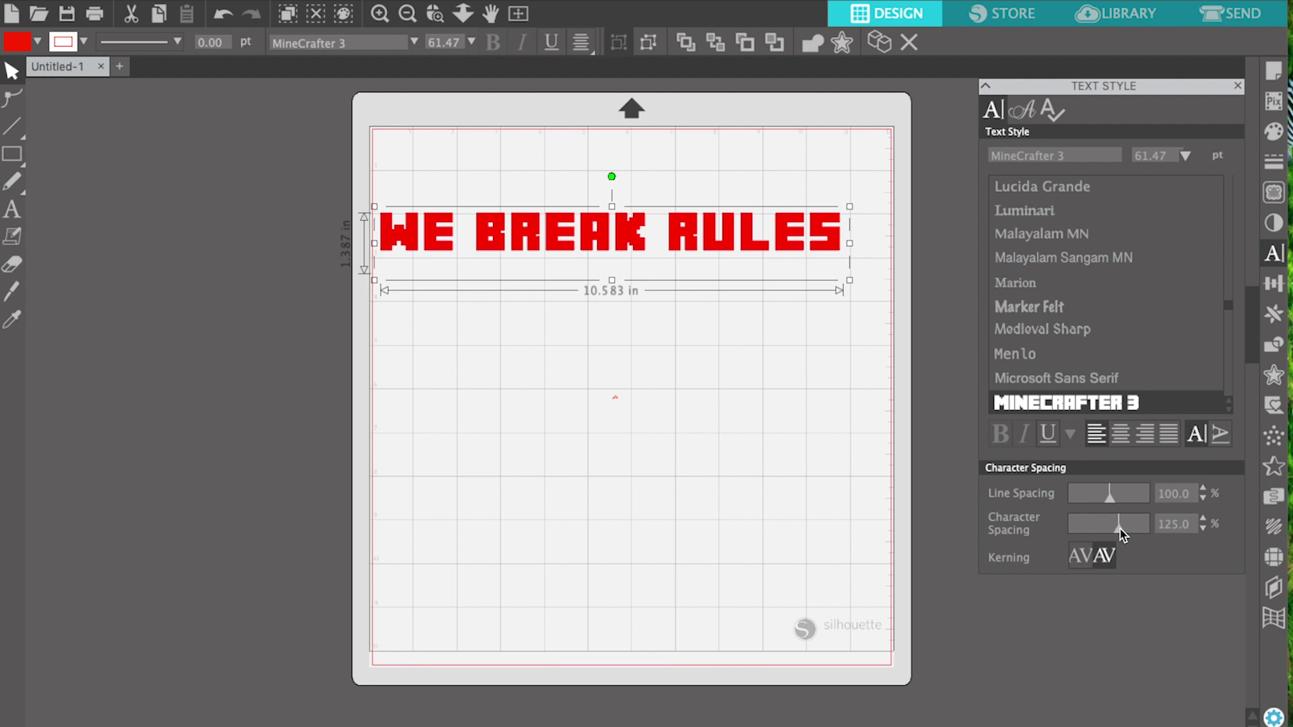
left_click_drag(1120, 529, 1119, 528)
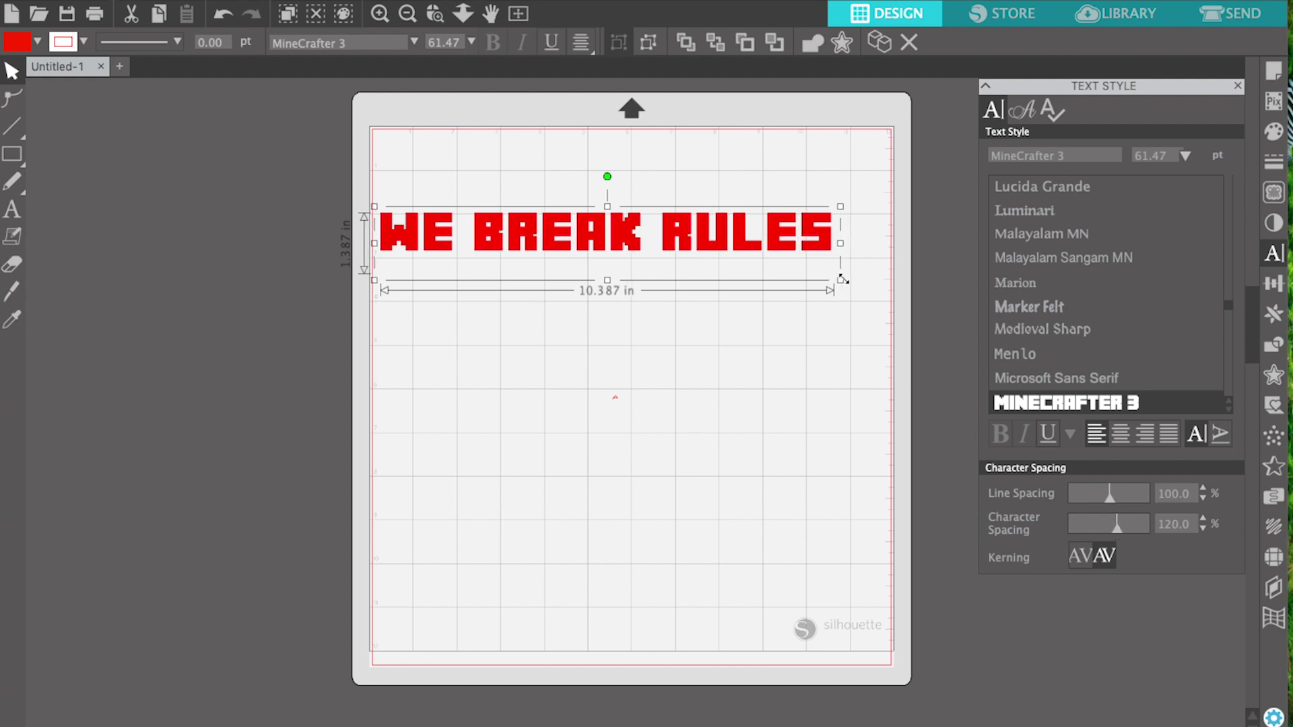
left_click_drag(841, 279, 881, 286)
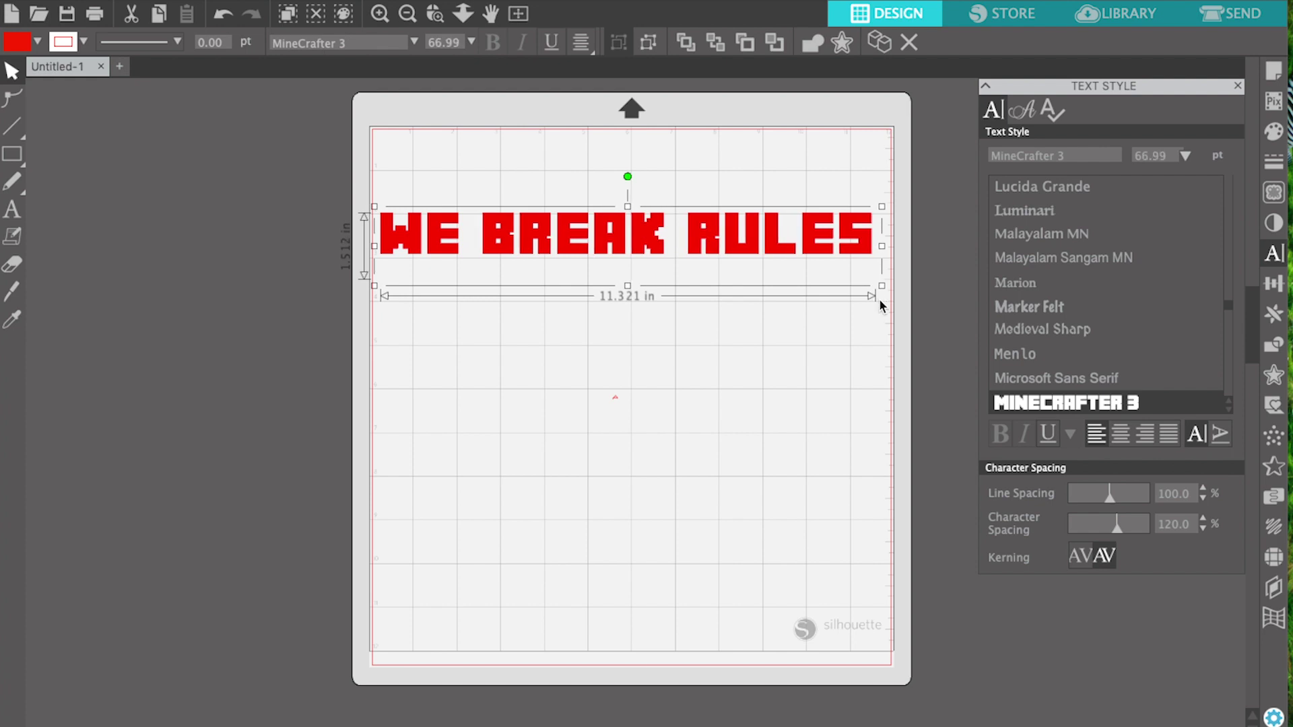
left_click(789, 302)
left_click(784, 249)
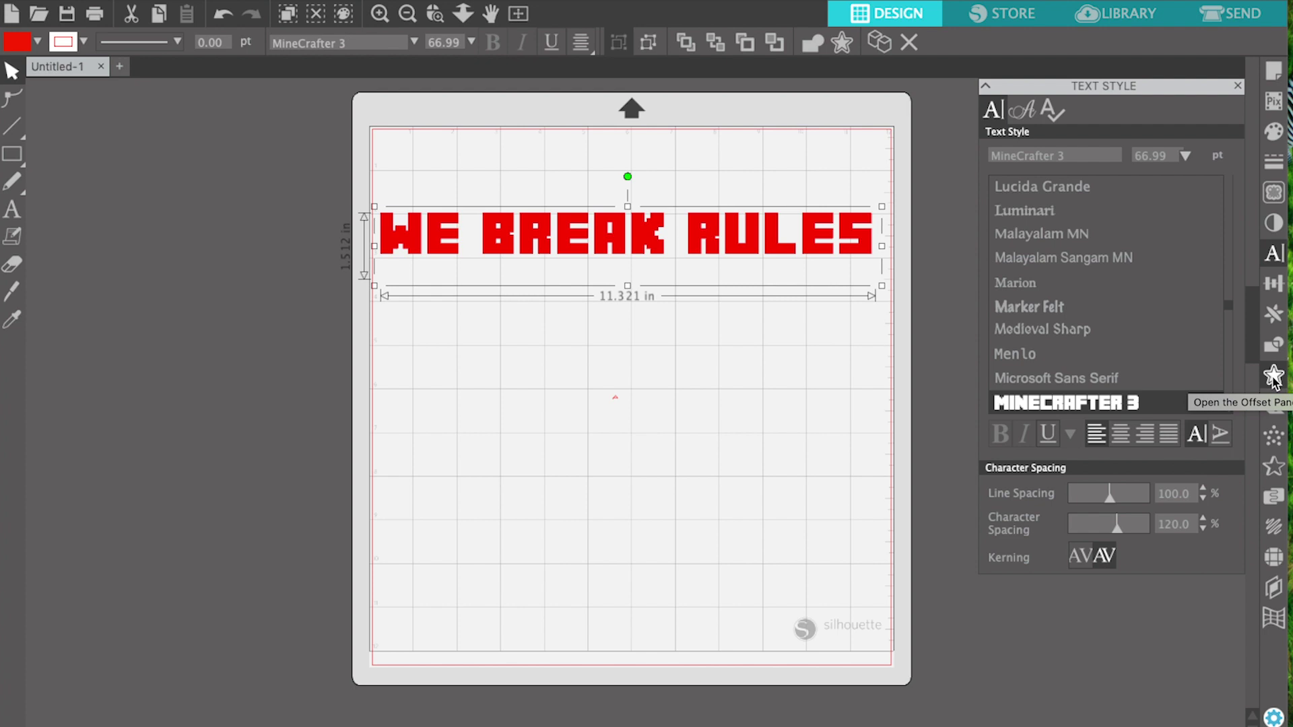
Step: Add a 0.125 in rounded-corner offset outline around the red lettering
left_click(1274, 376)
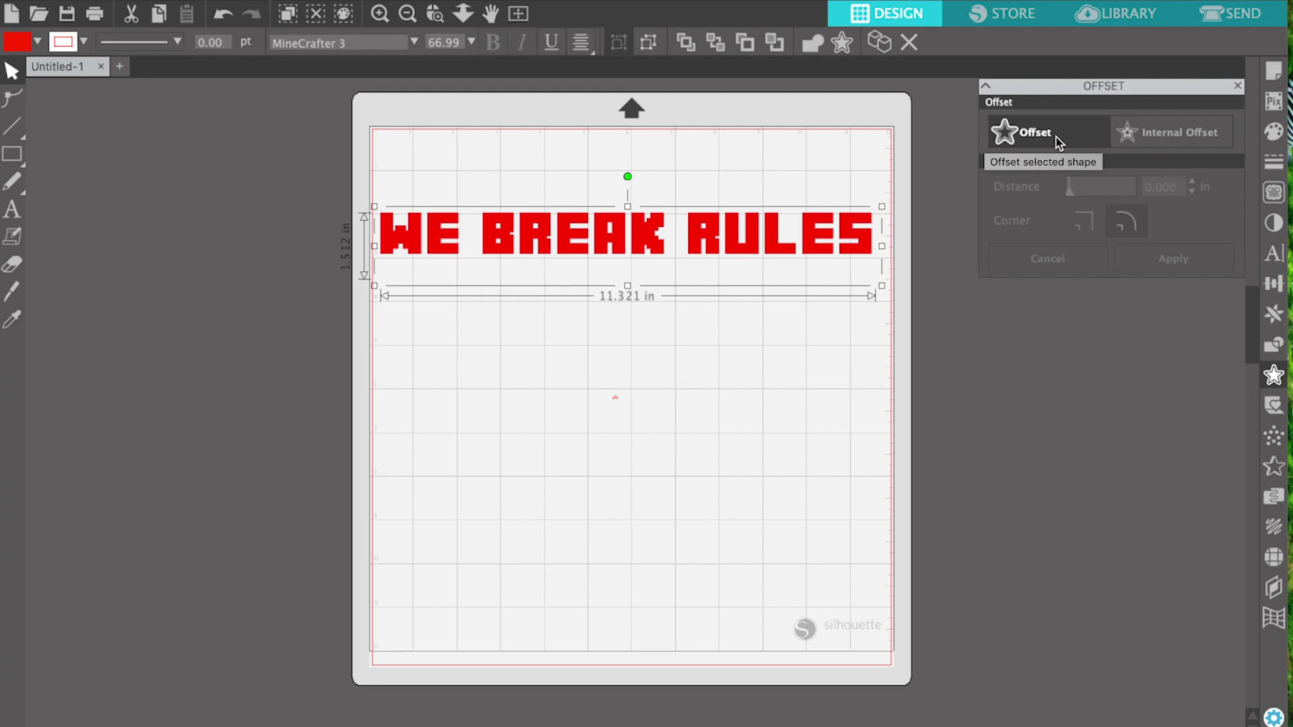
left_click(1056, 137)
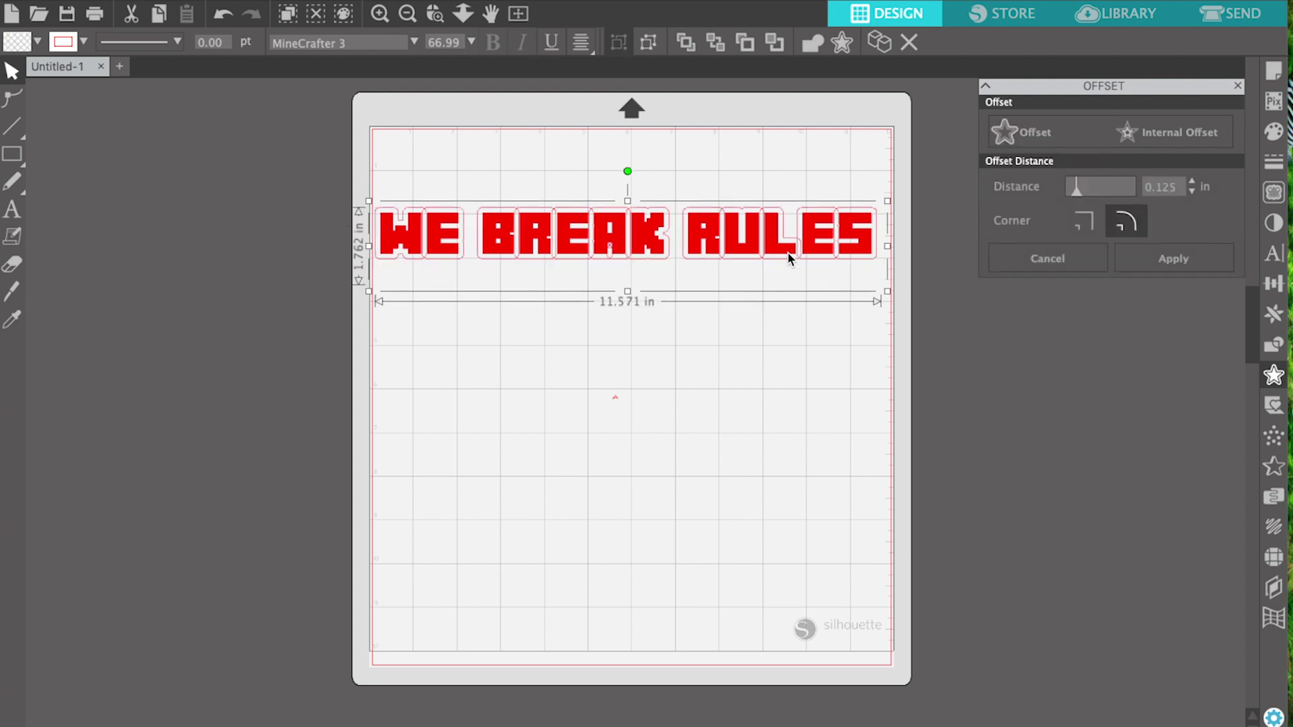
left_click(694, 329)
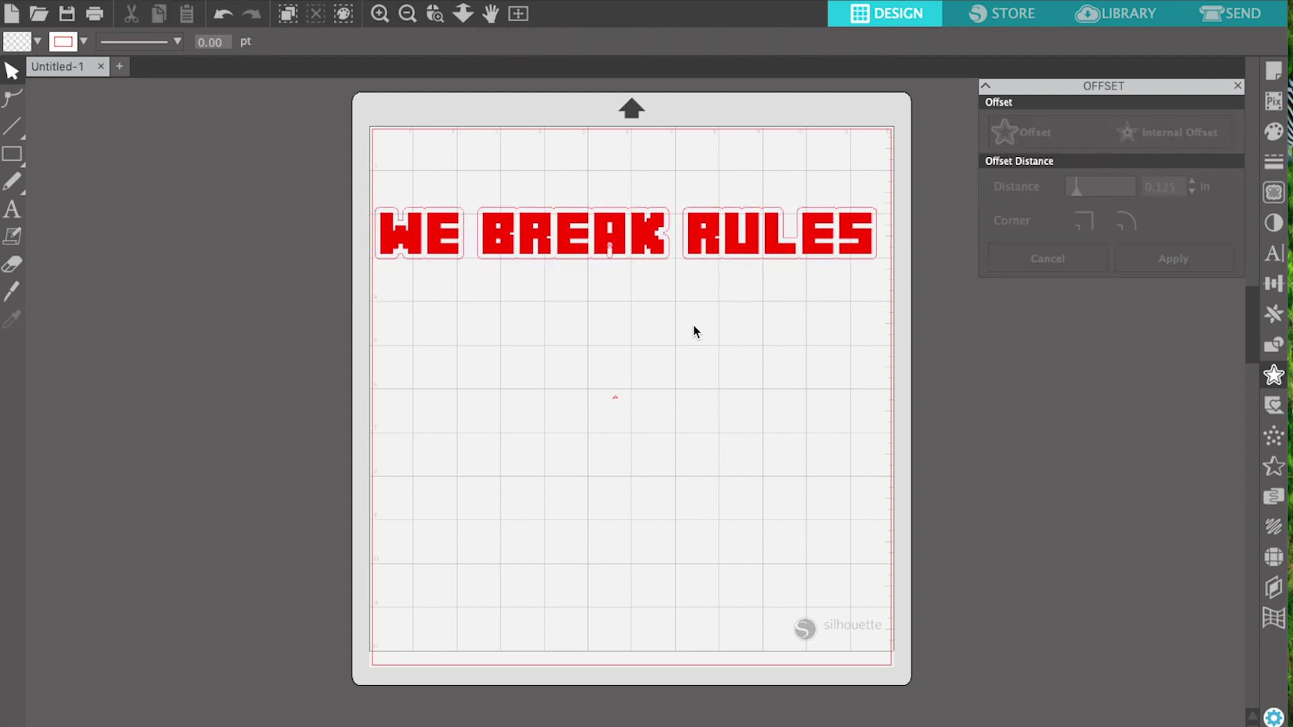
left_click(689, 262)
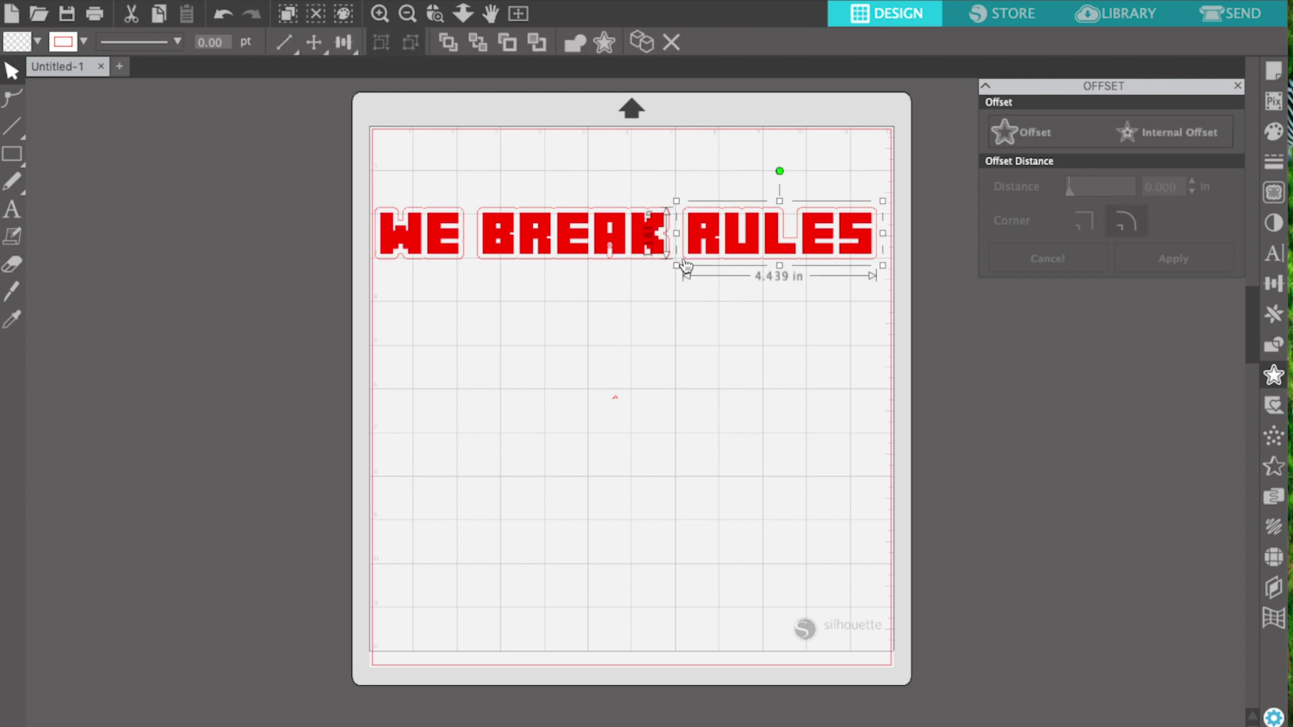
left_click(658, 265)
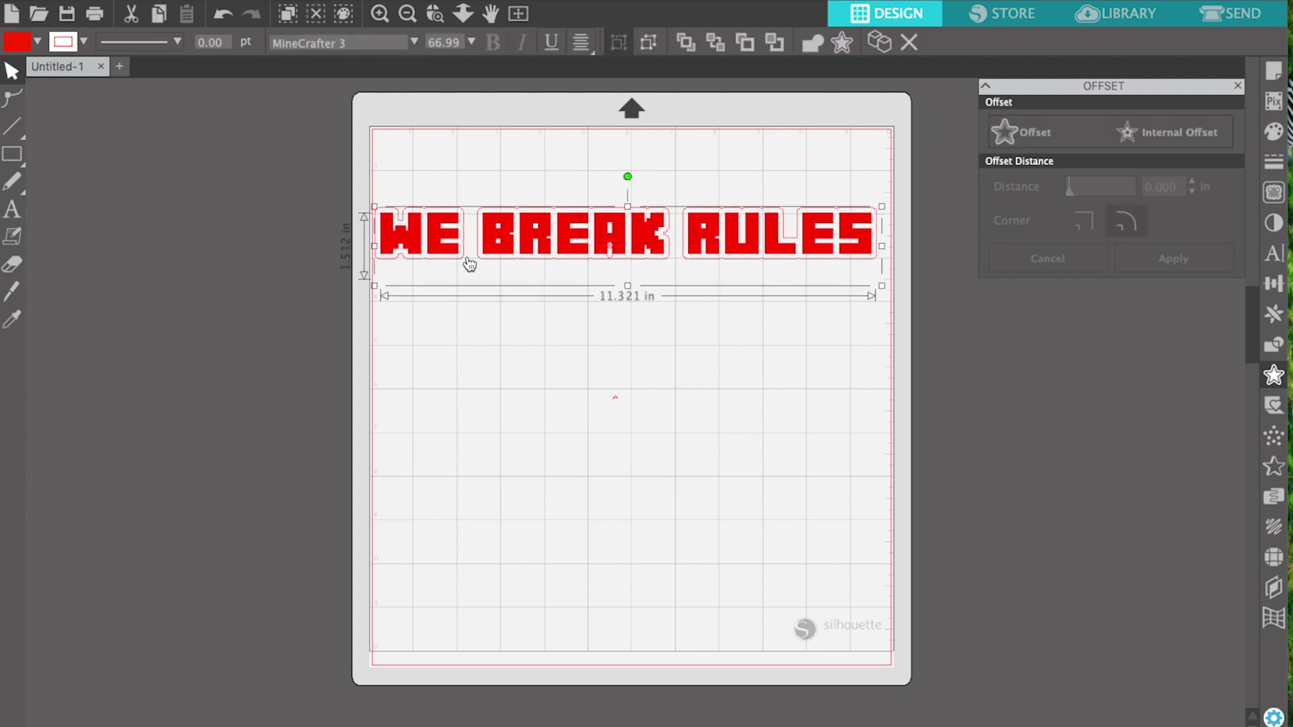
left_click(521, 323)
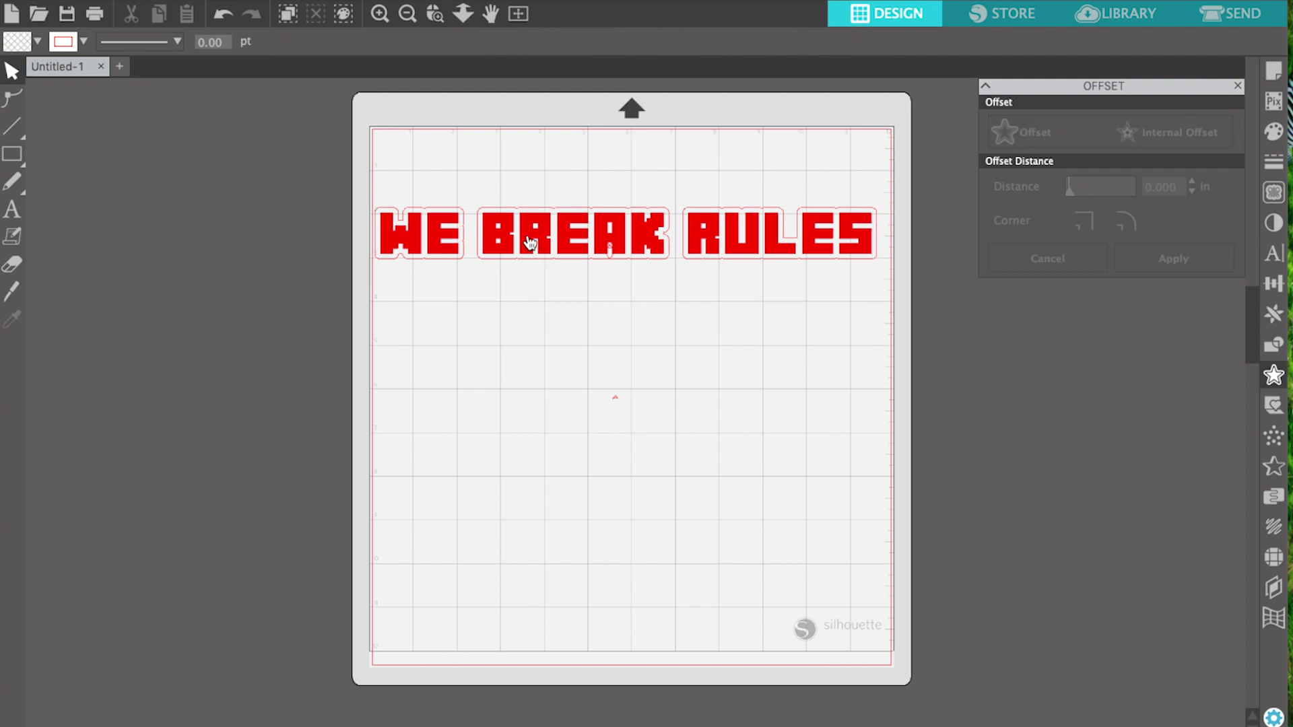
Step: Move the red text below its outlines and group the three word outlines
left_click_drag(529, 243, 533, 350)
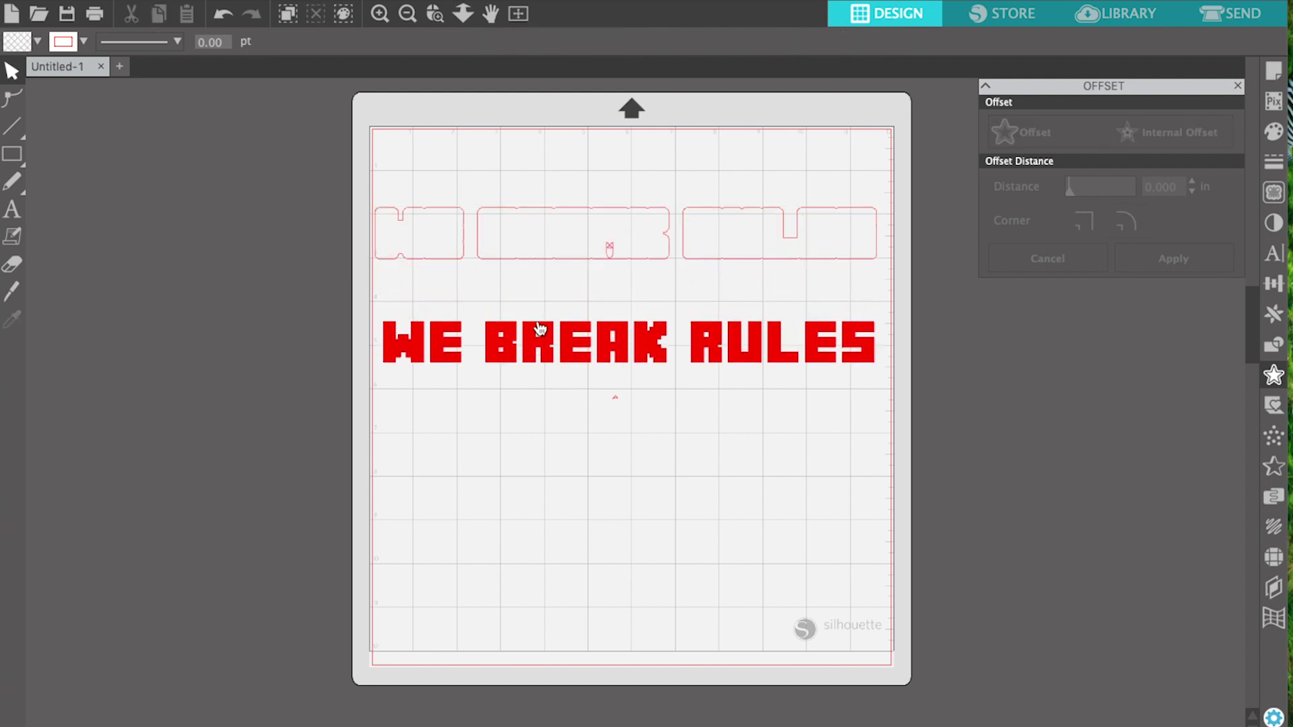
left_click(778, 252)
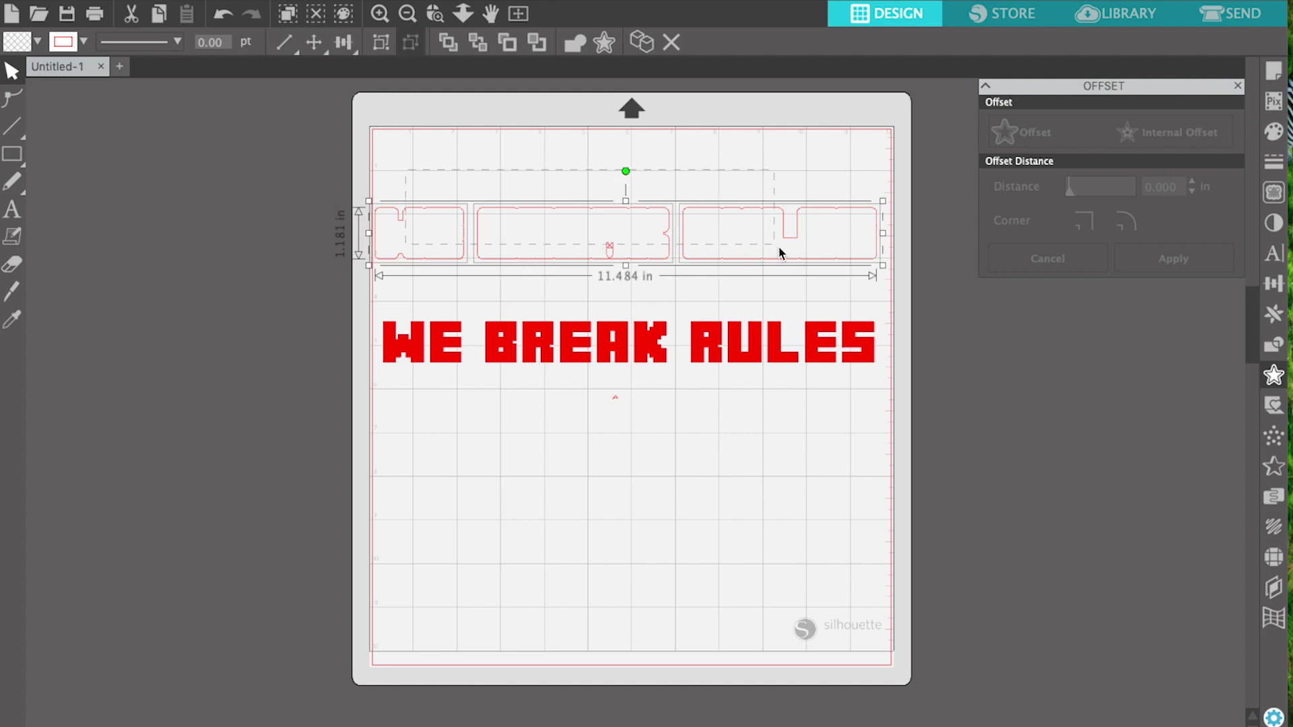
right_click(779, 253)
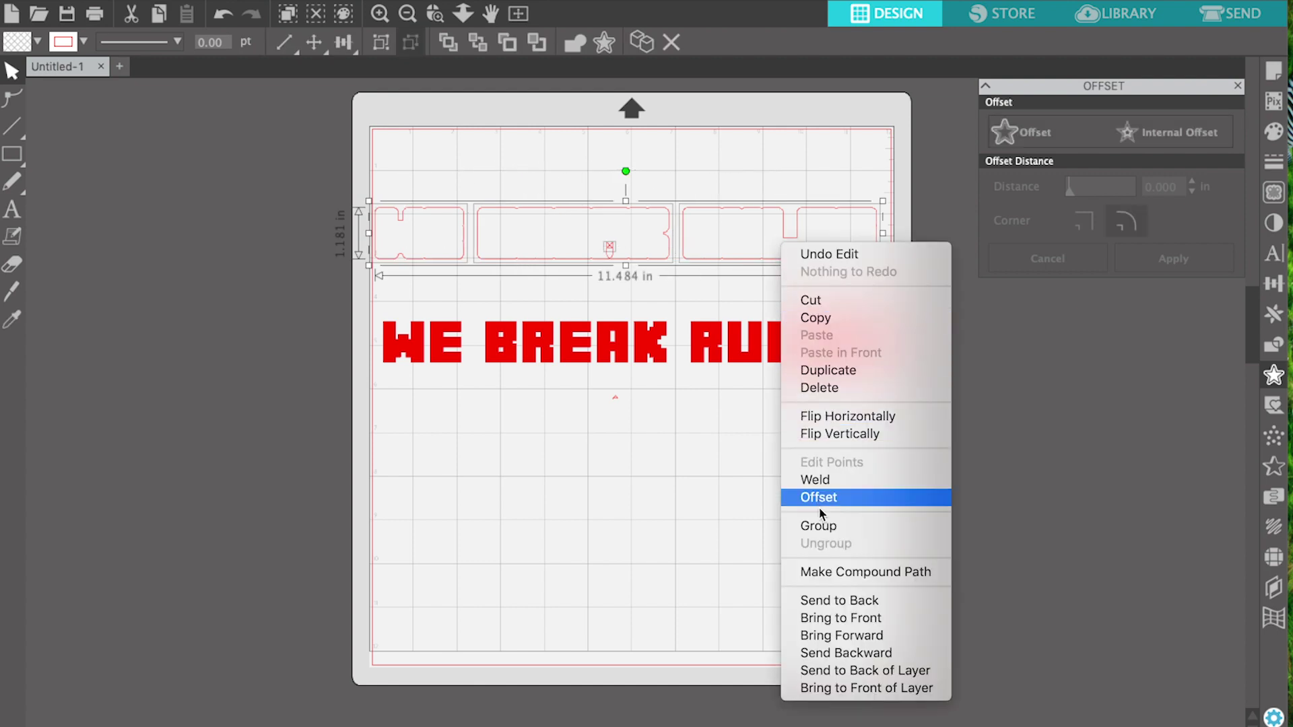
left_click(821, 524)
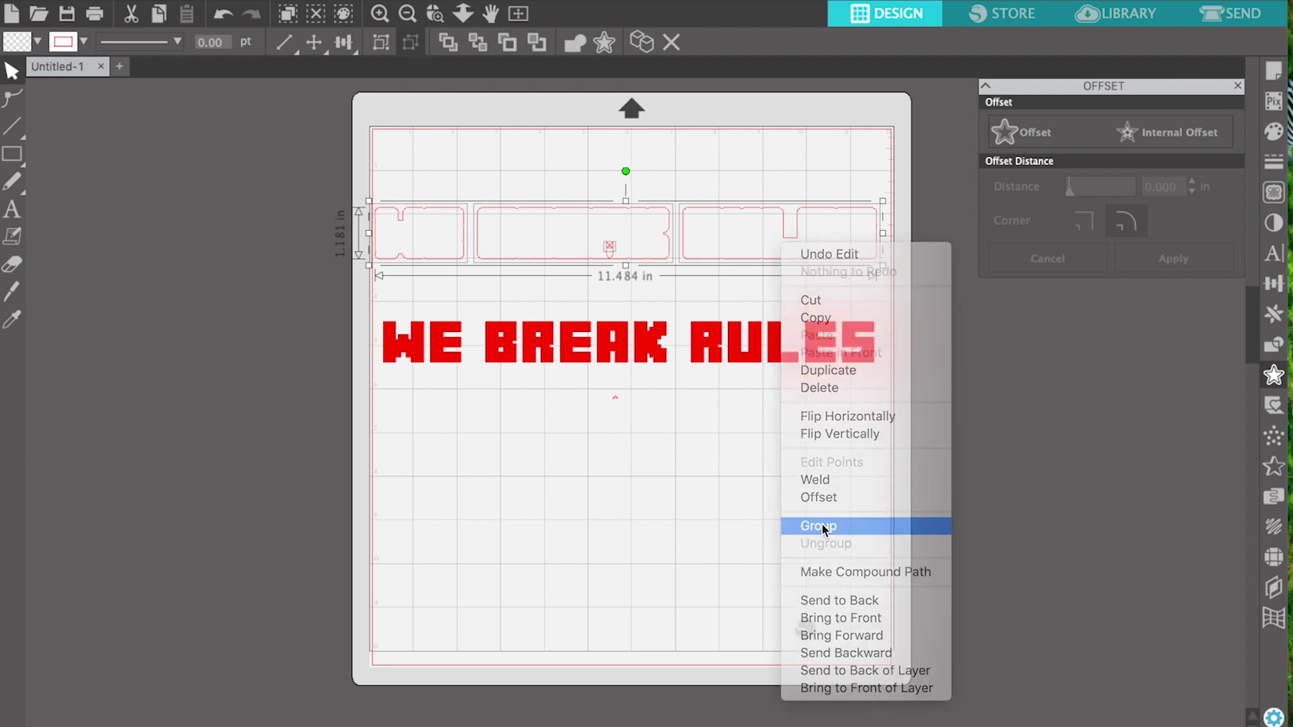
left_click(716, 178)
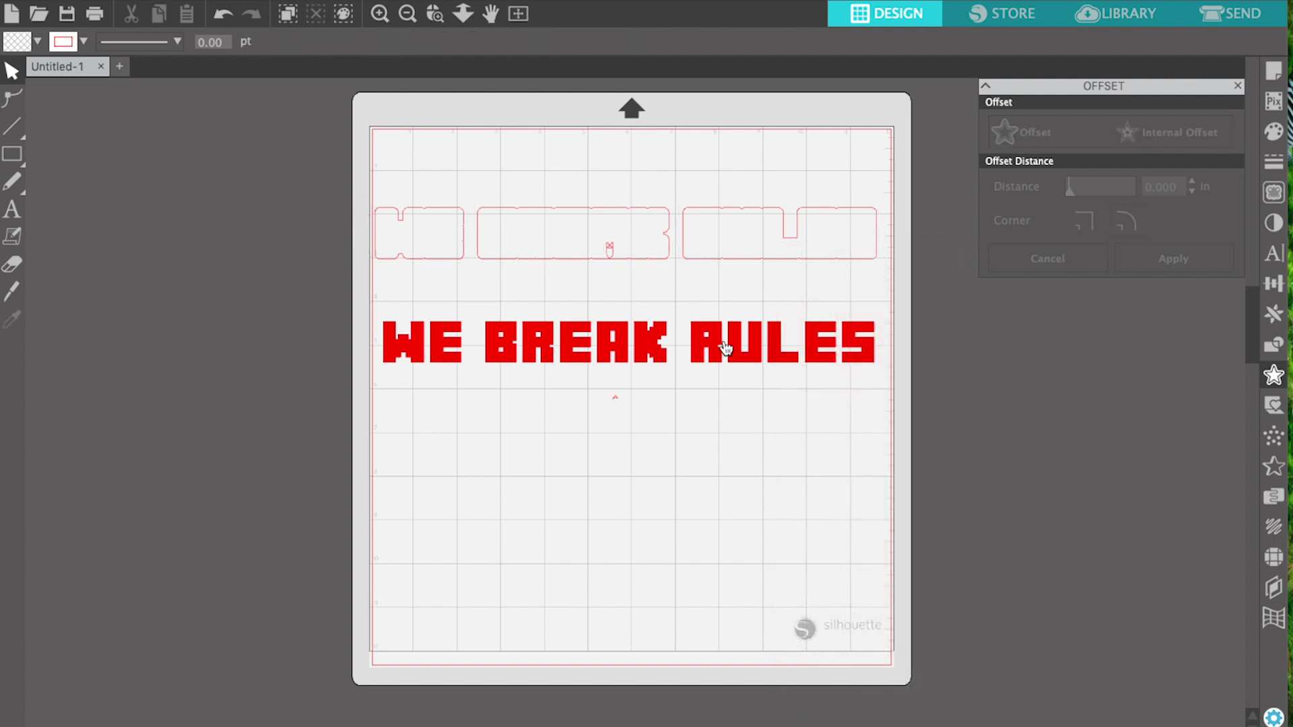
Step: Fill the outline group black and set the red text back on top of it
mouse_move(725, 347)
left_mouse_down()
mouse_move(725, 251)
mouse_move(736, 322)
left_mouse_up()
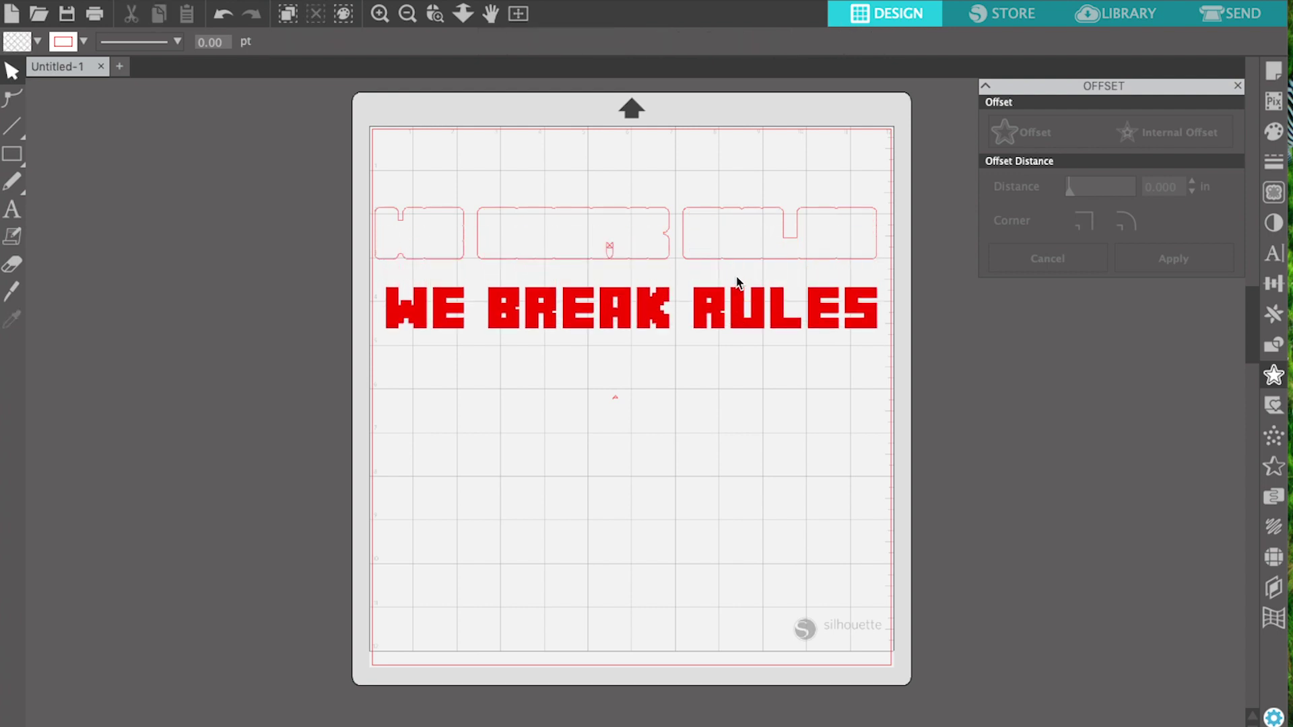
left_click(735, 260)
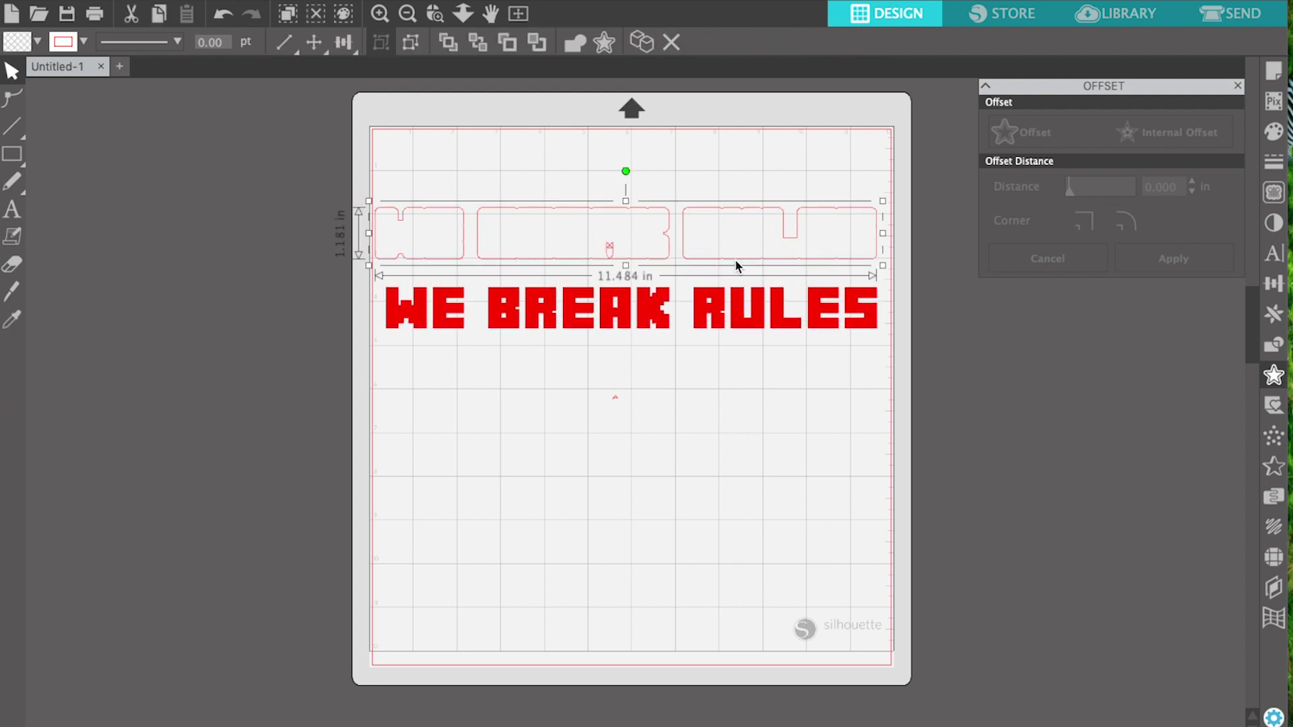
left_click(1270, 135)
left_click(1114, 174)
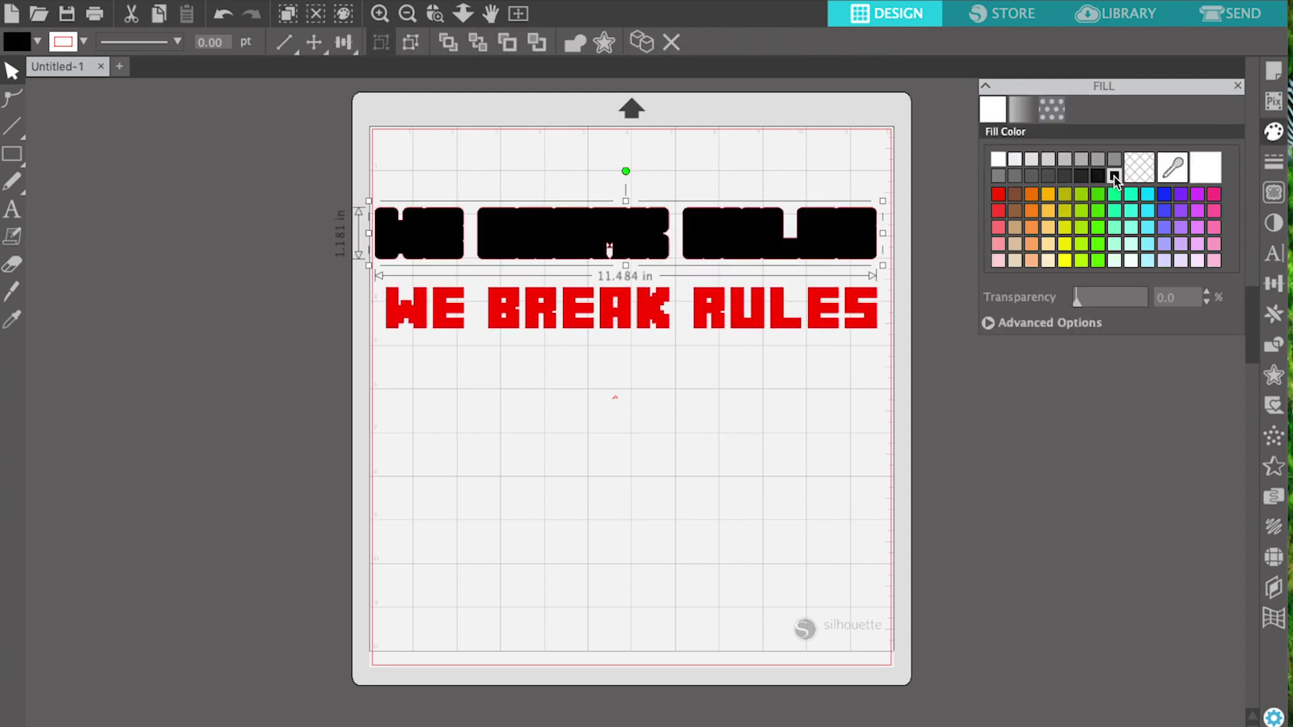
left_click(707, 424)
left_click_drag(663, 326, 660, 258)
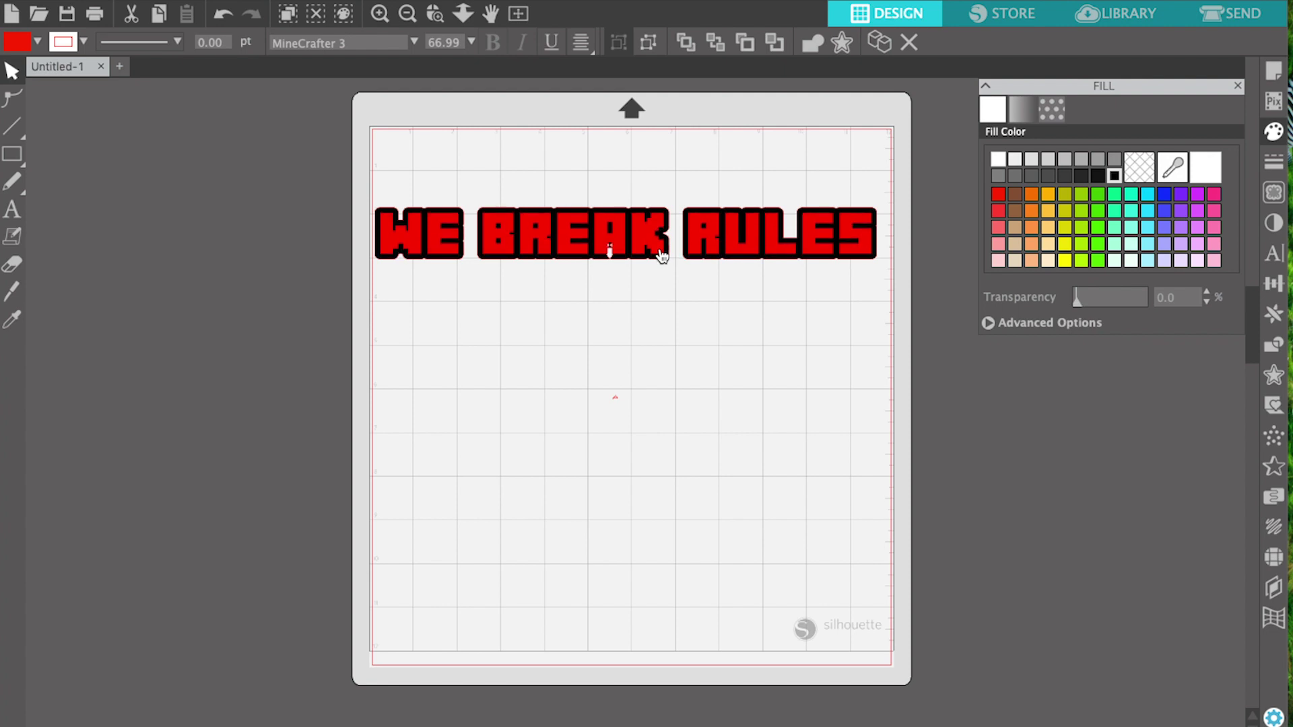
key("Escape")
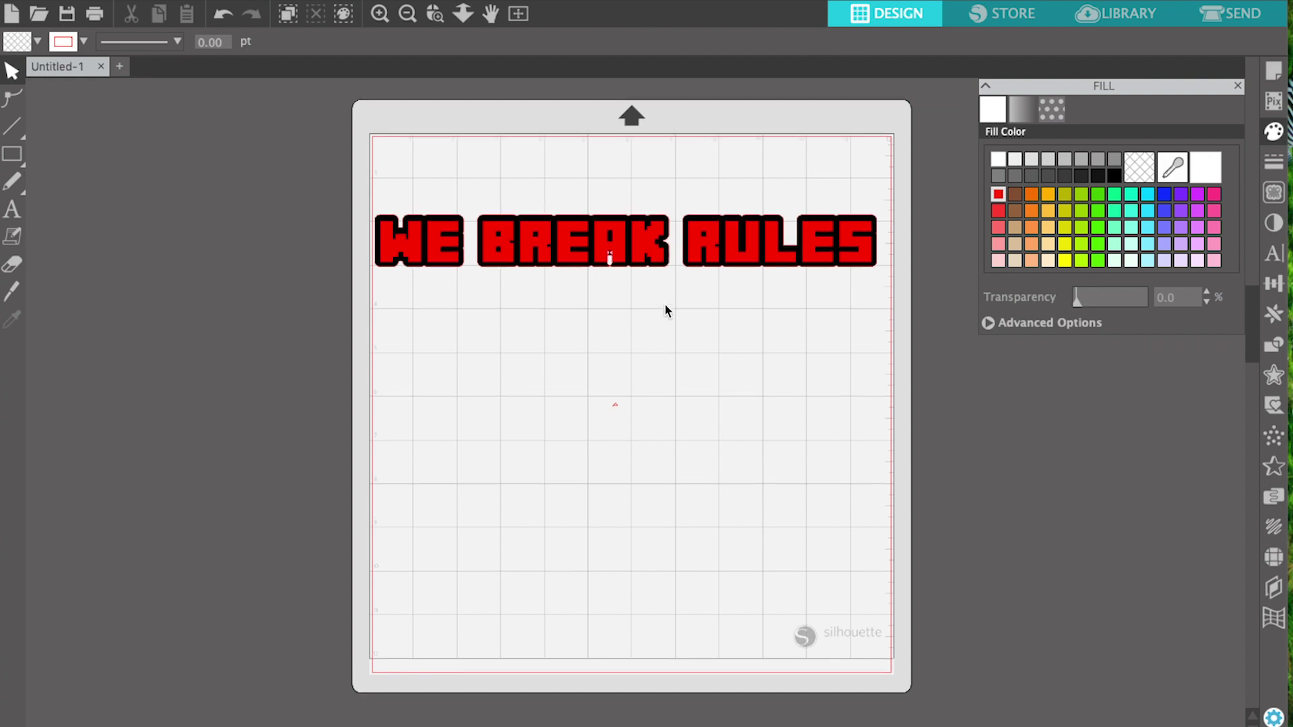
Step: Select the red text and fine-tune its position on the black outline
left_click(619, 250)
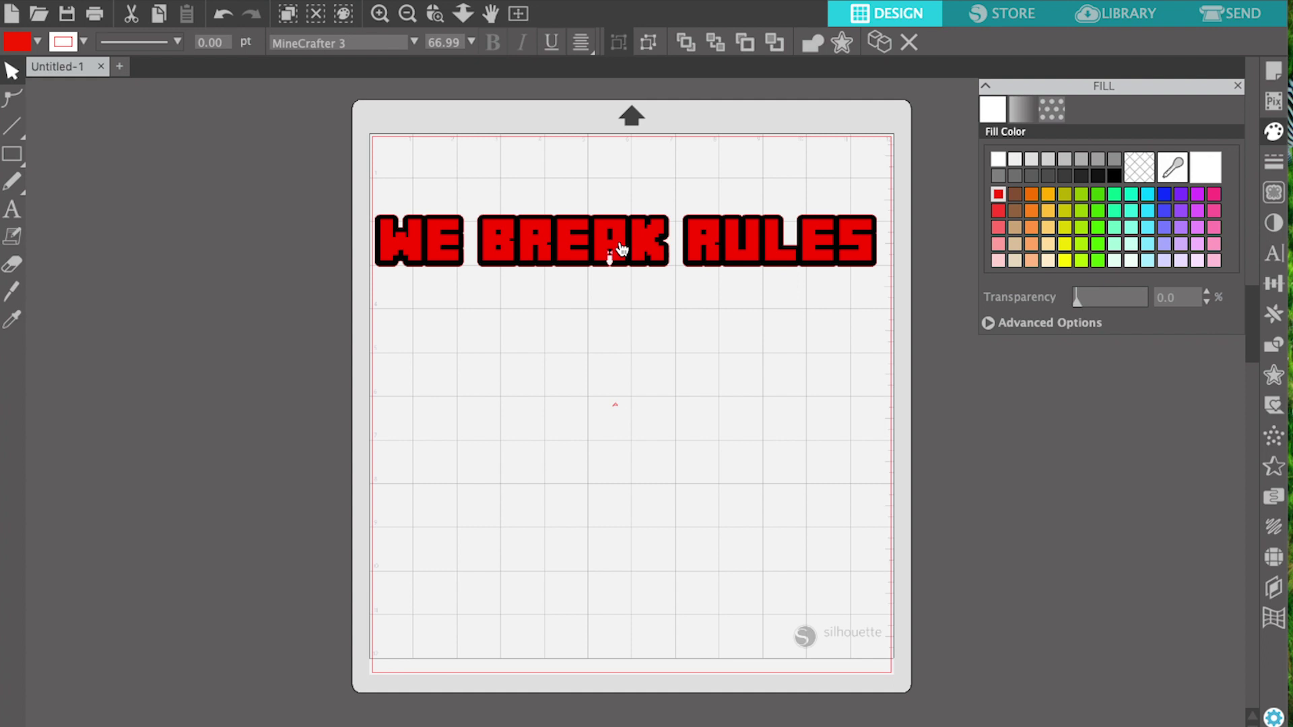
left_click(622, 250)
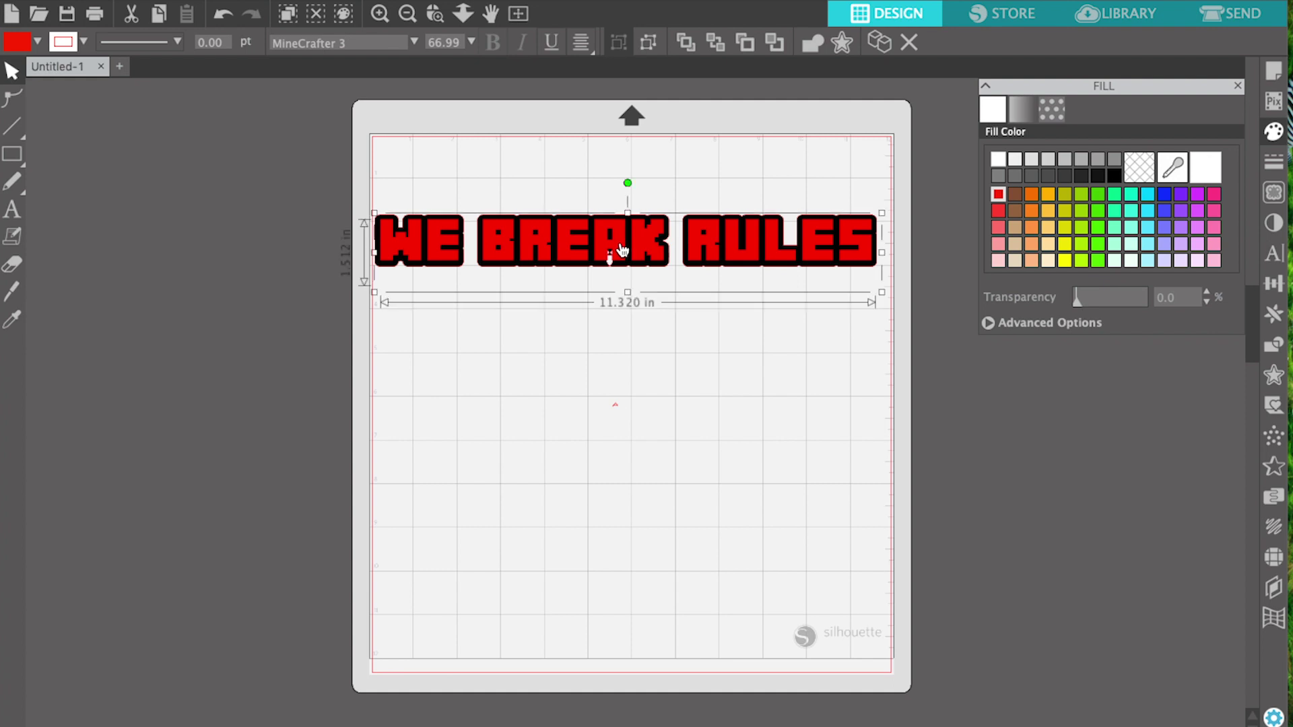
left_click_drag(621, 250, 623, 250)
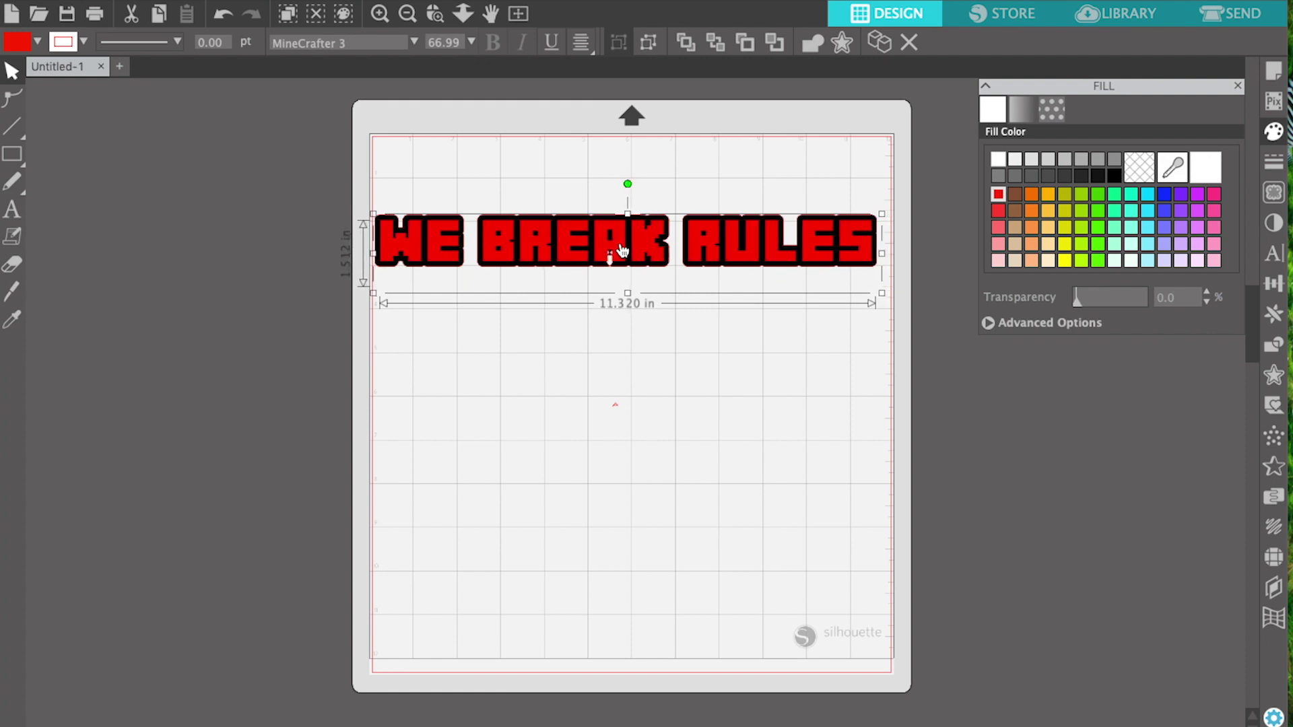
mouse_move(623, 250)
left_mouse_down()
mouse_move(629, 329)
mouse_move(622, 251)
left_mouse_up()
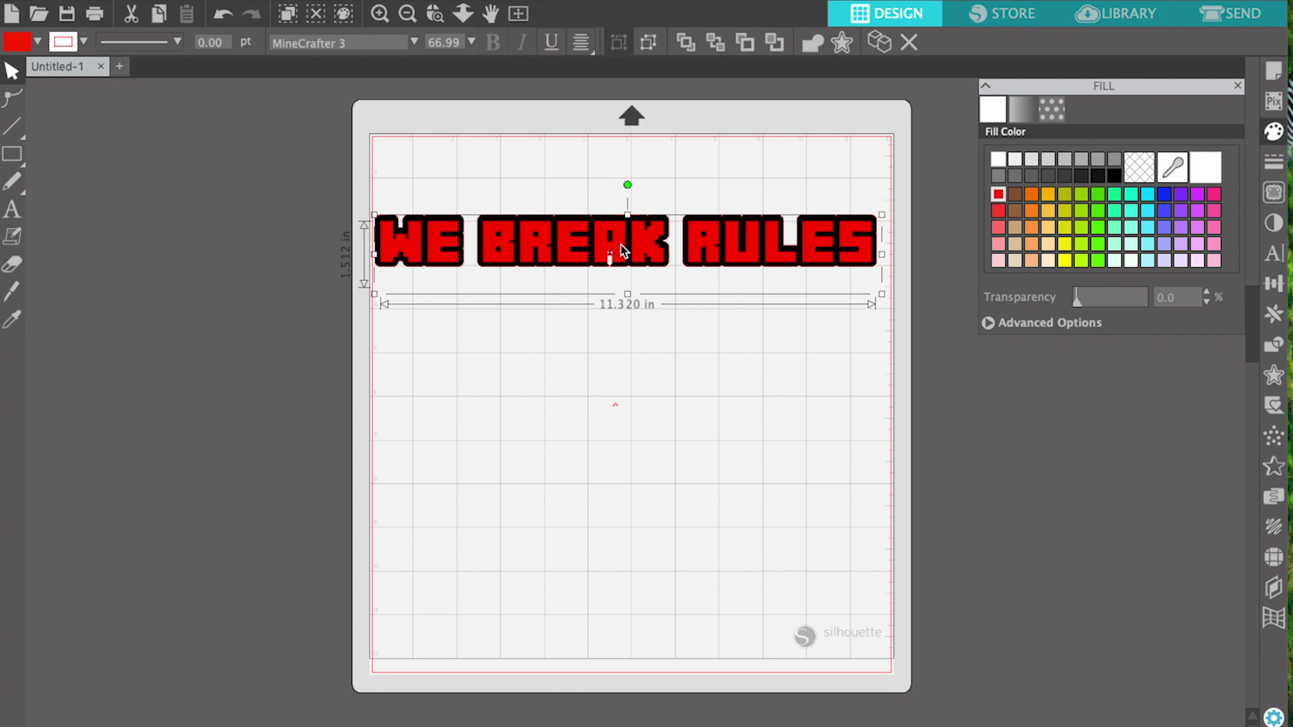
left_click(645, 369)
Step: Move the red text off to reveal the black outline, then centre it back on top
left_click_drag(612, 249, 628, 454)
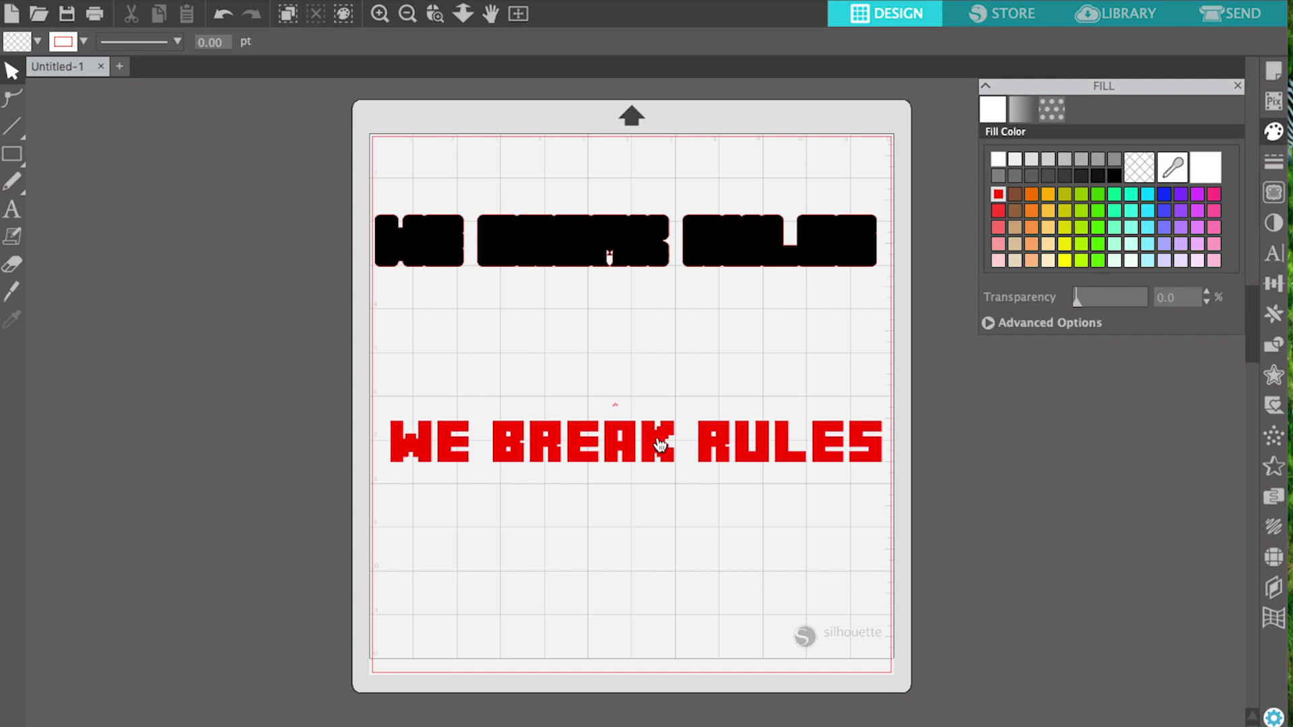
mouse_move(658, 446)
left_mouse_down()
mouse_move(623, 249)
mouse_move(650, 247)
left_mouse_up()
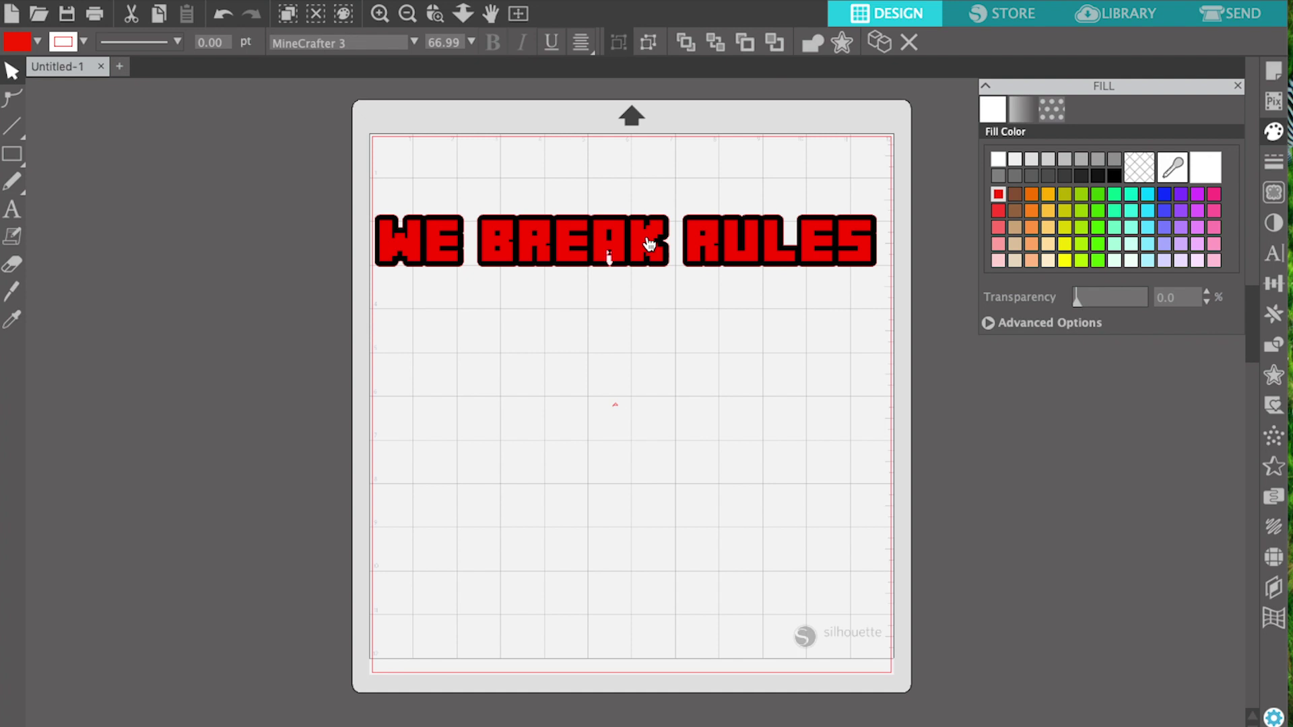
key("Escape")
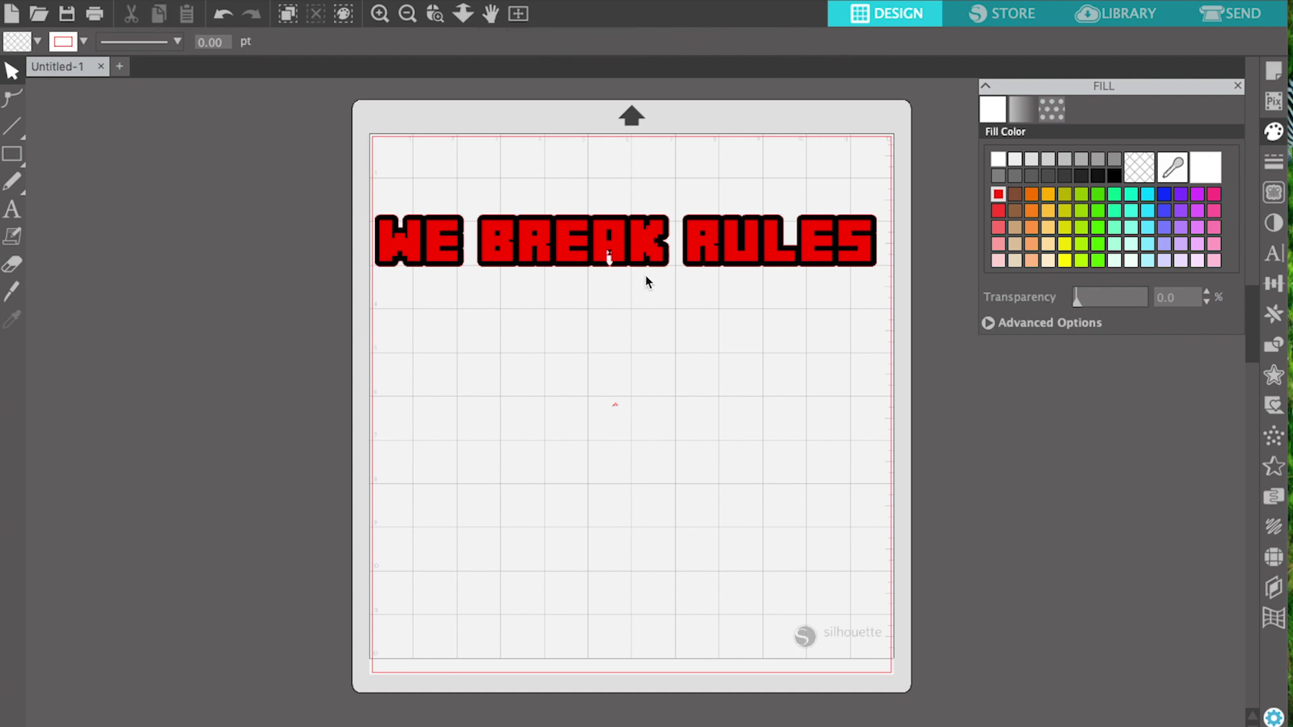
left_click_drag(529, 239, 540, 353)
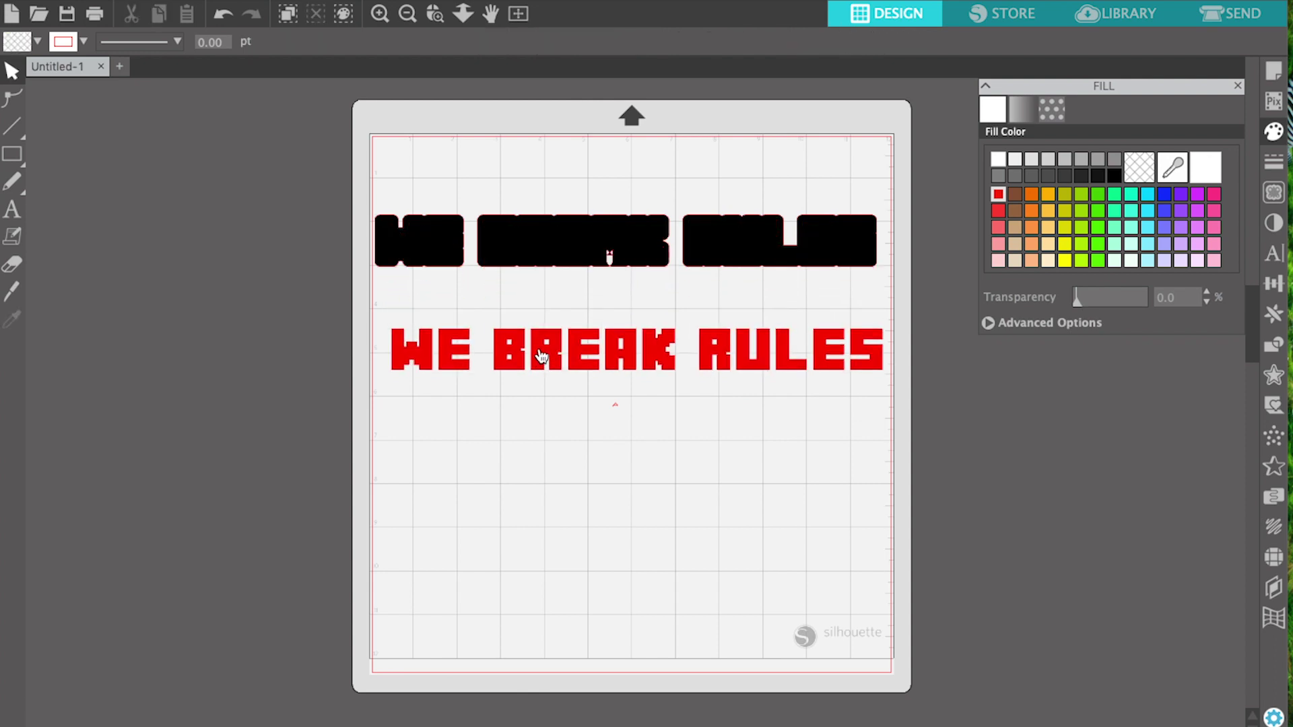
left_click(541, 358)
left_click_drag(541, 358, 528, 251)
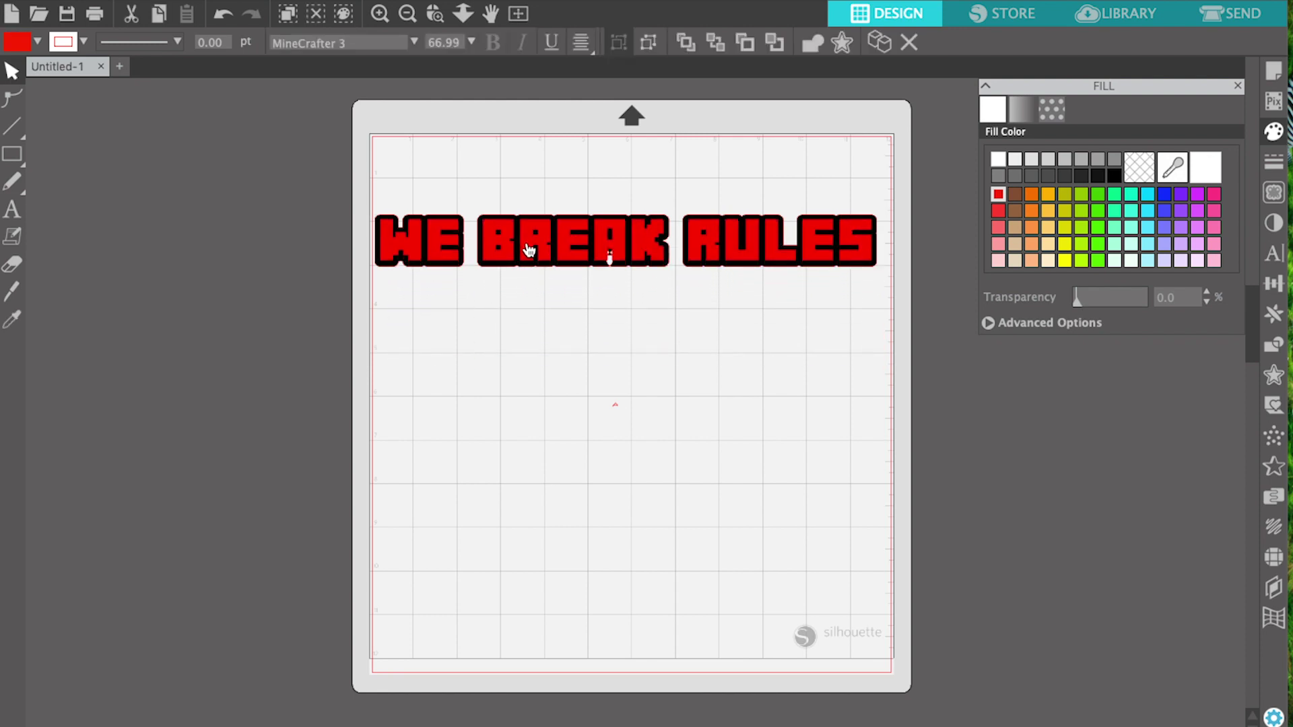
Step: Select the red text and black outline together and Subtract All to knock out the letters
key("Escape")
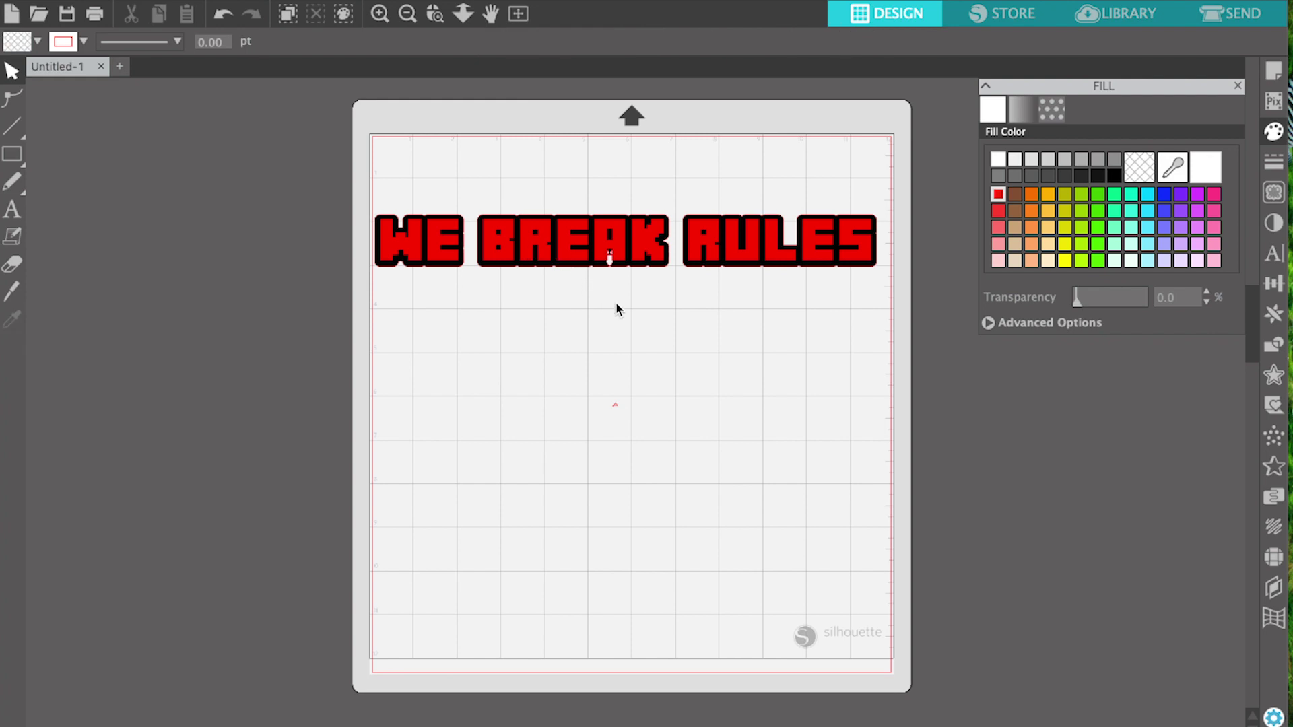
scroll(614, 308, "down", 1)
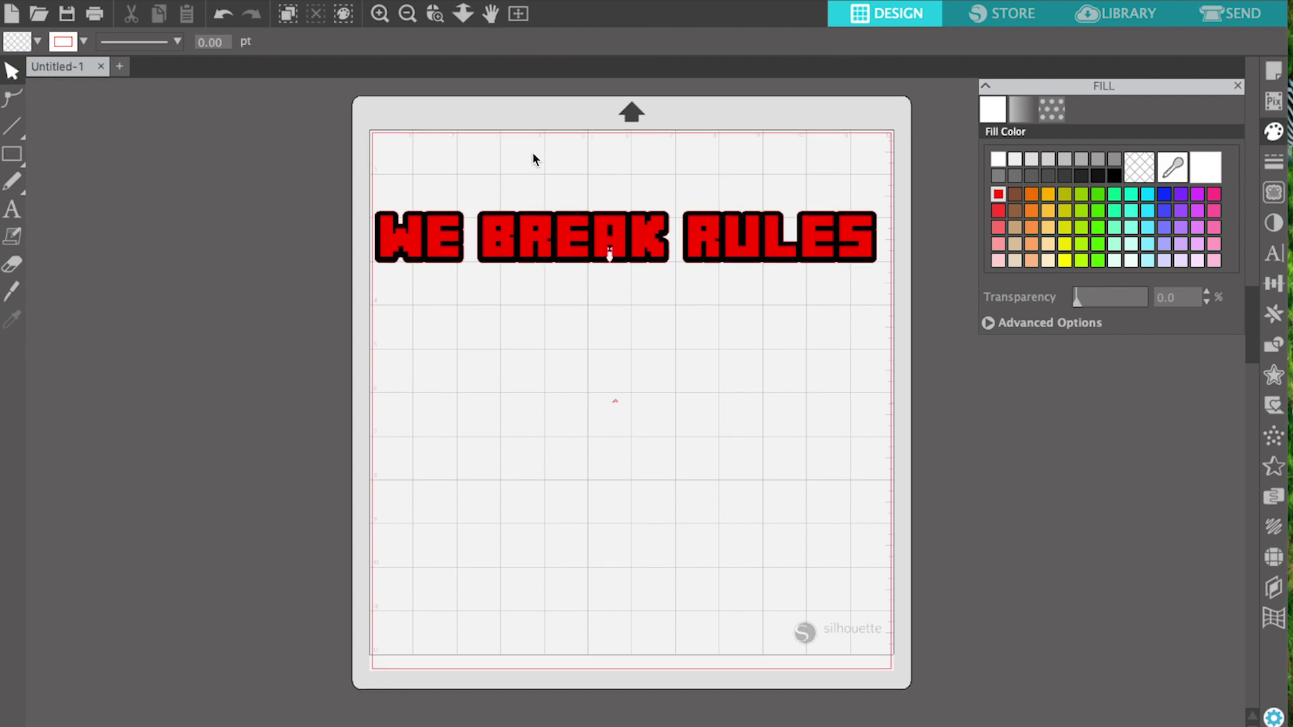
left_click(658, 245)
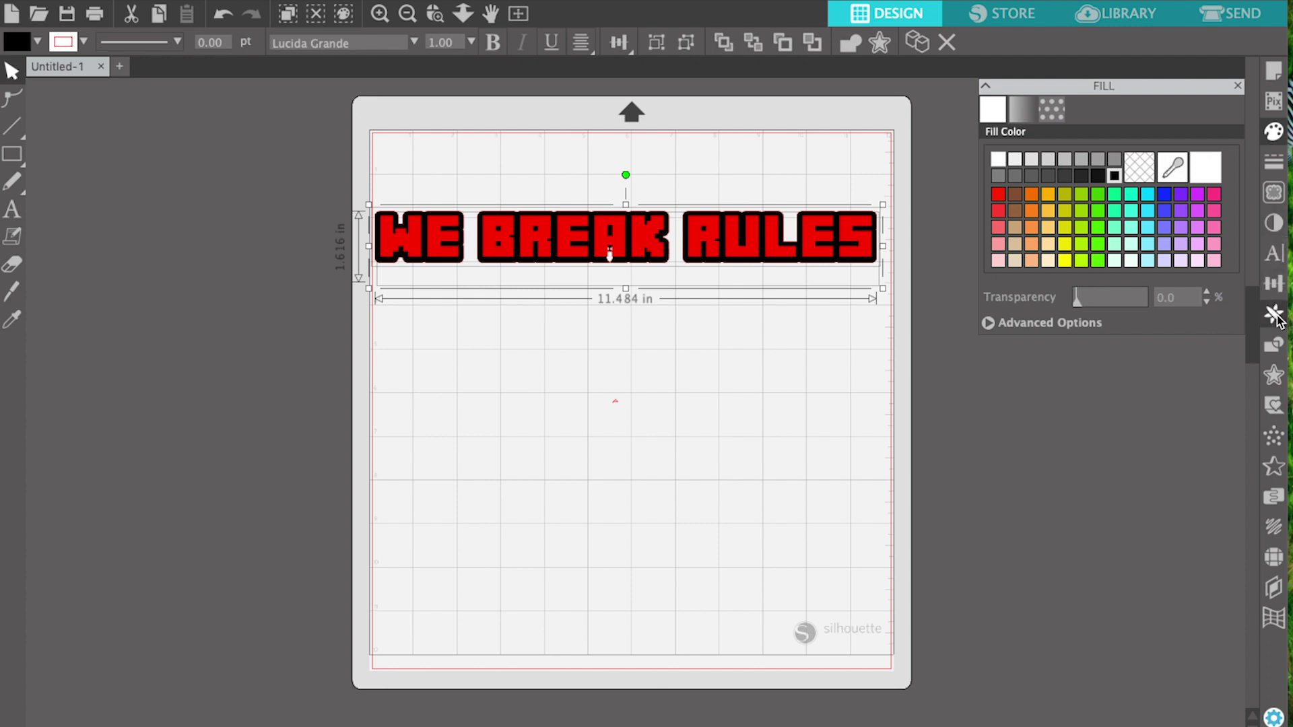
left_click(1274, 346)
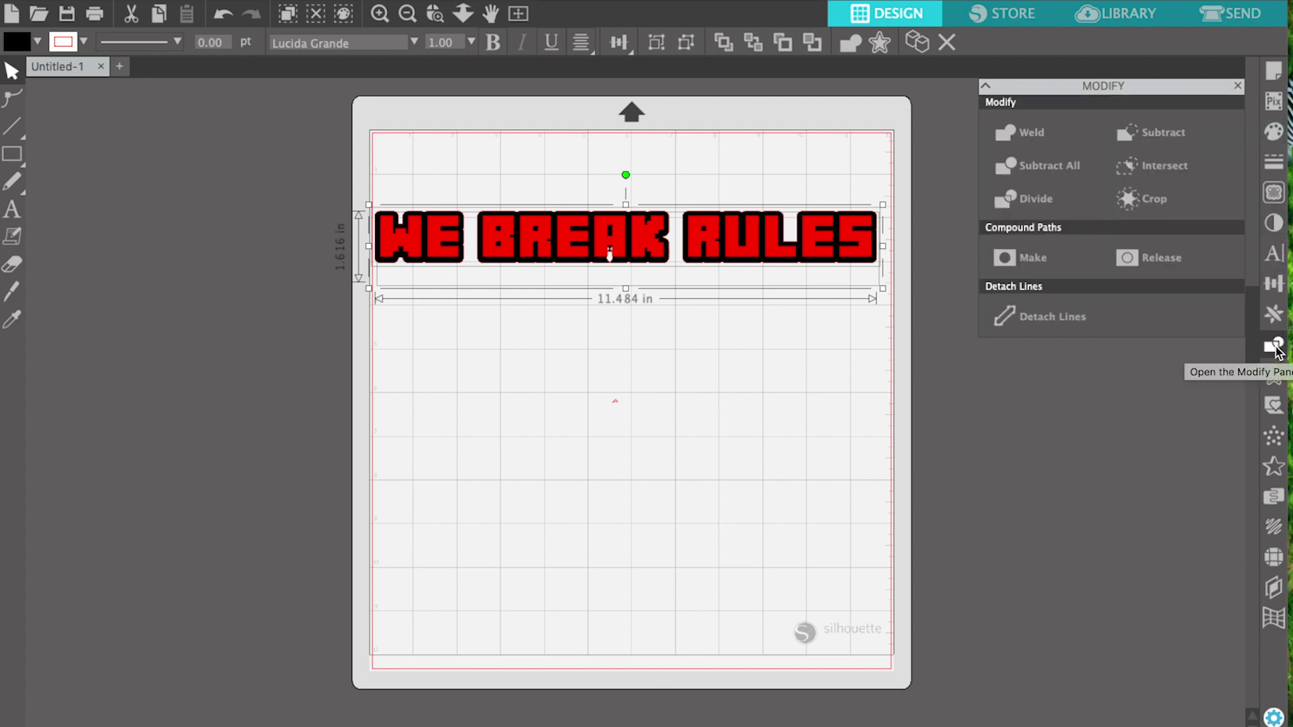
left_click(1006, 170)
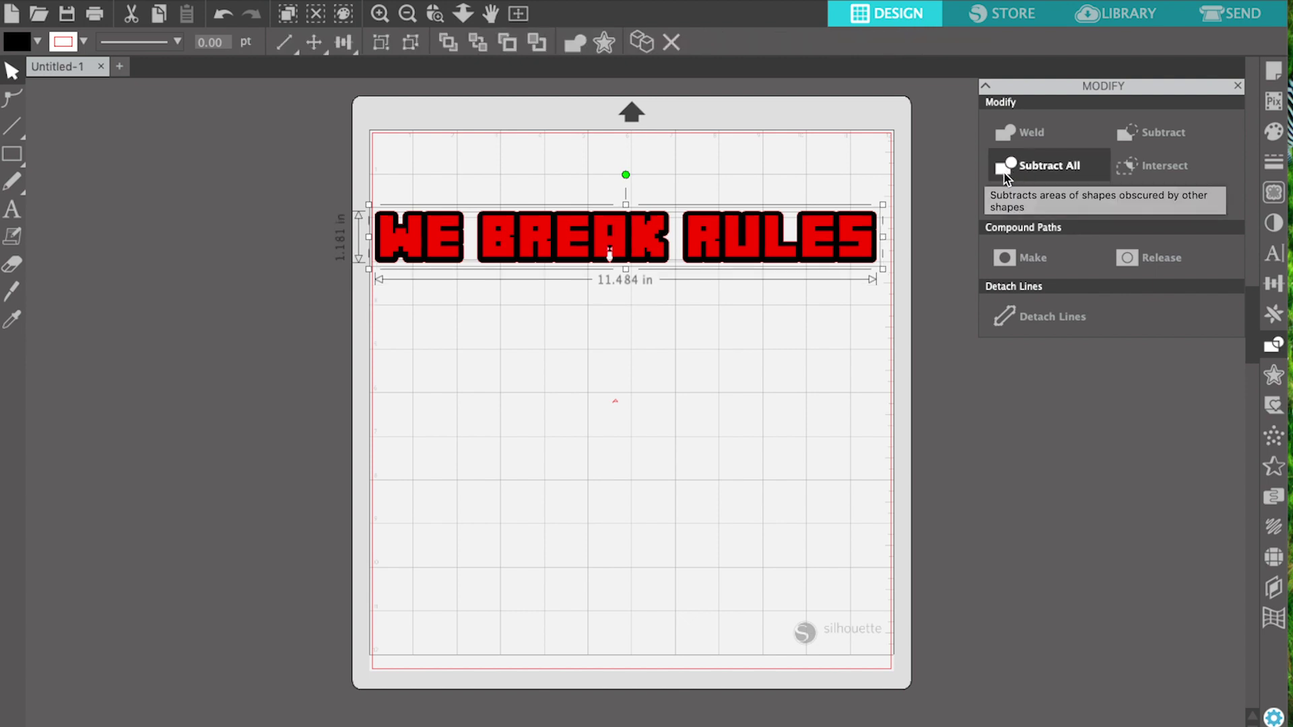
Step: Move the red text down just below the hollow black outline
left_click(822, 319)
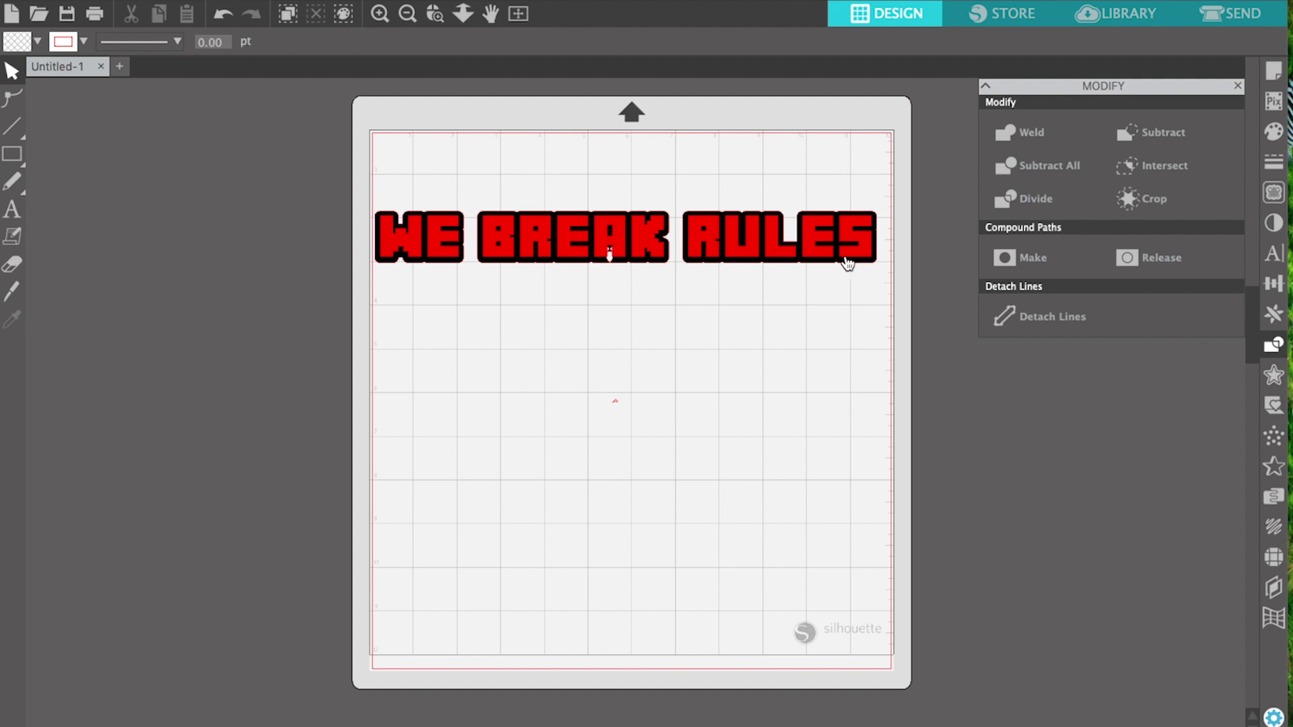
left_click_drag(843, 254, 841, 344)
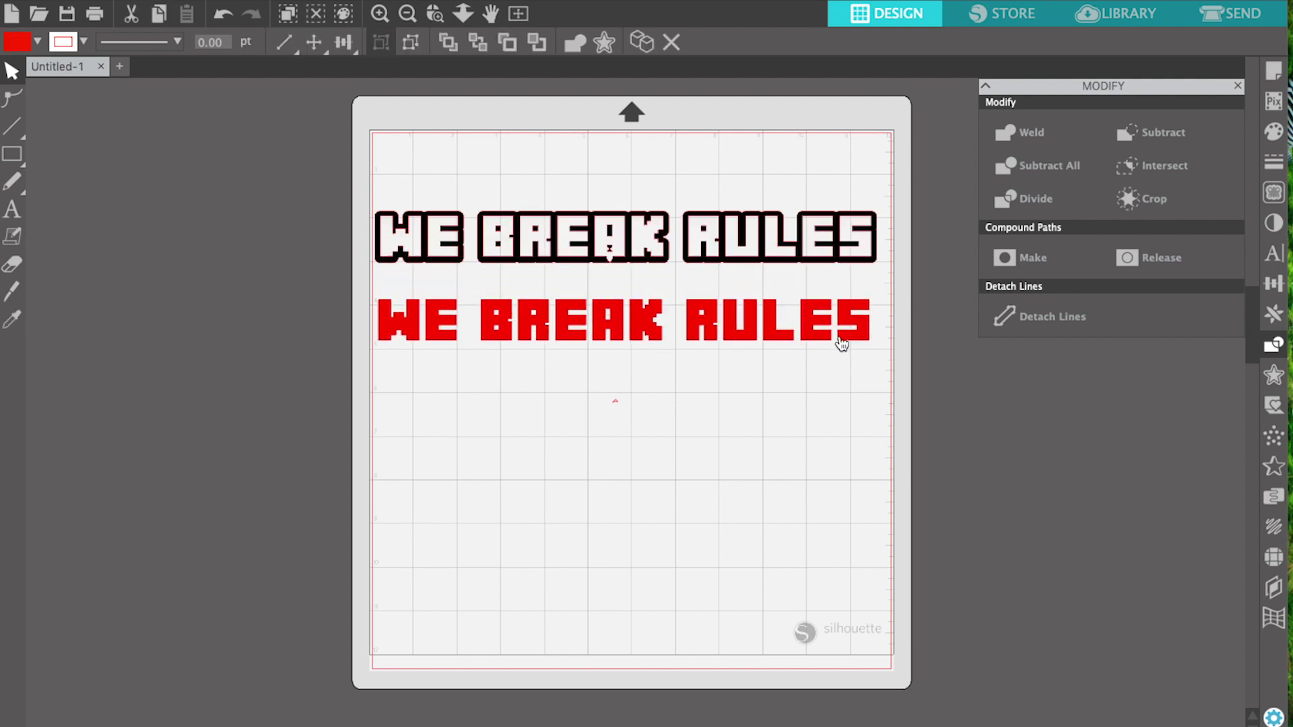
left_click_drag(841, 344, 846, 338)
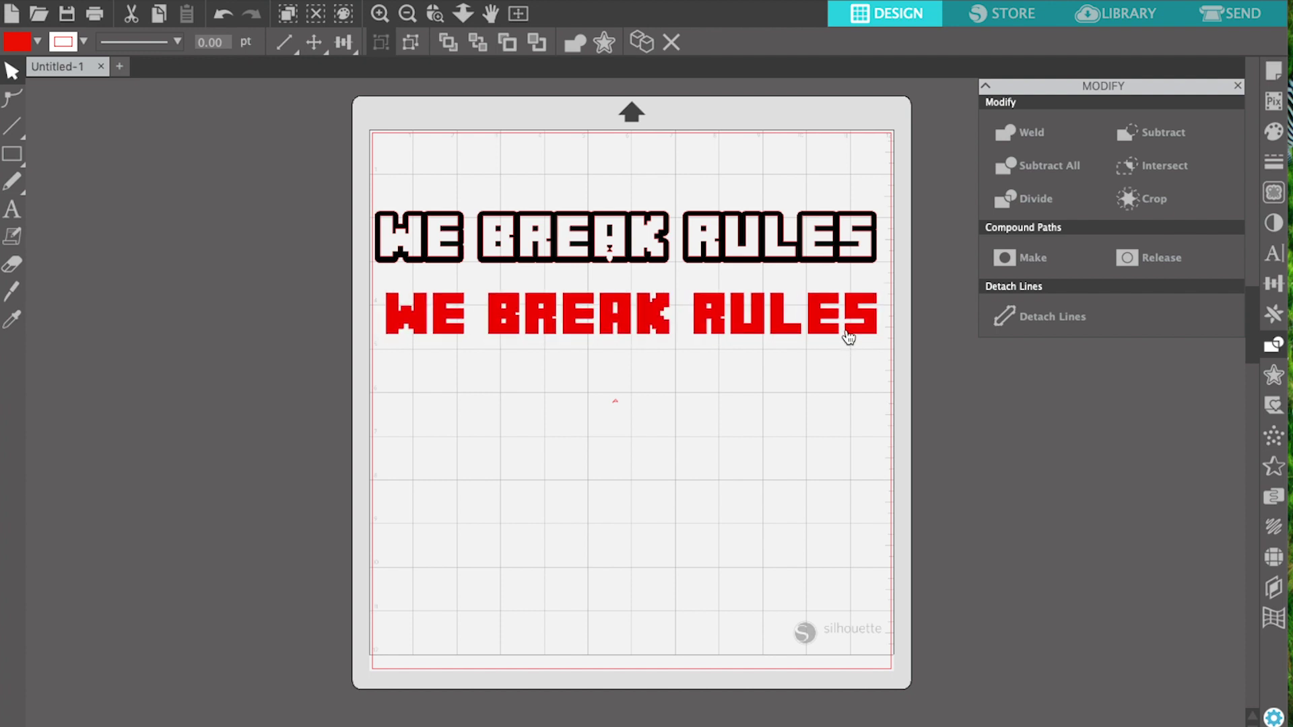
Step: Reposition the red WE BREAK RULES lettering inside the black outline's letter-shaped openings
left_click(848, 338)
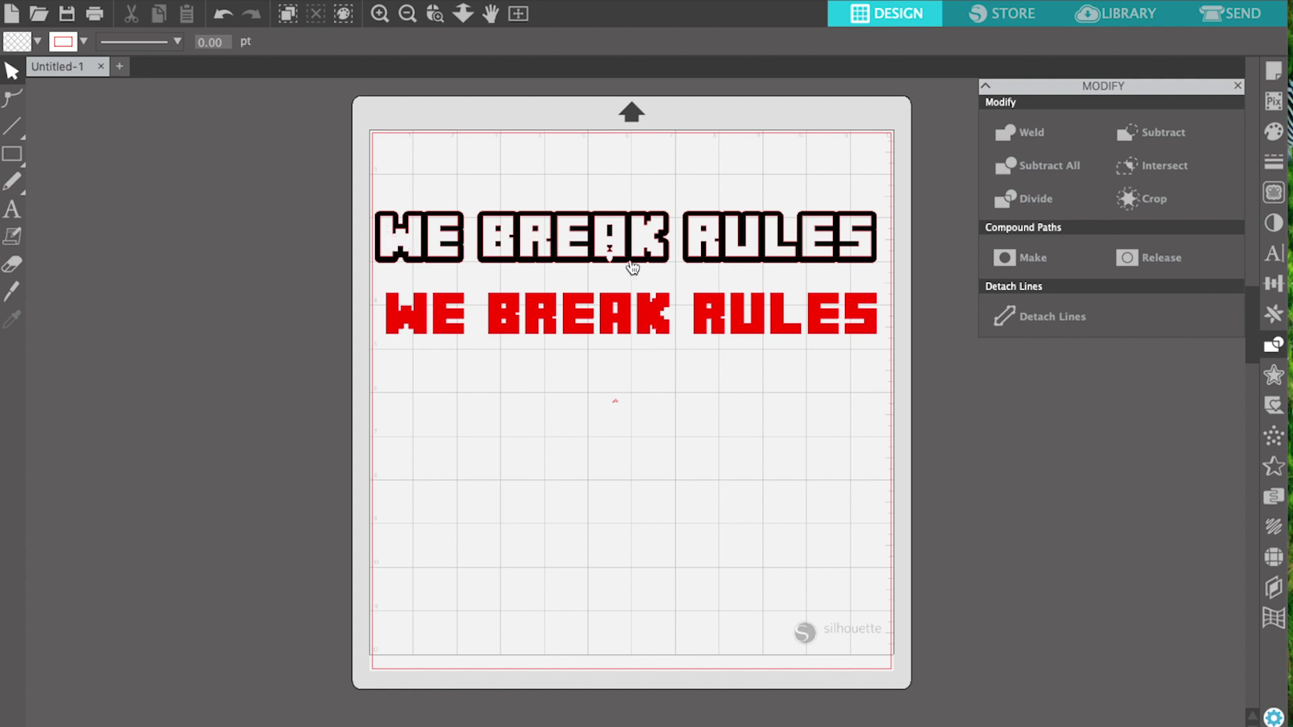
left_click(759, 316)
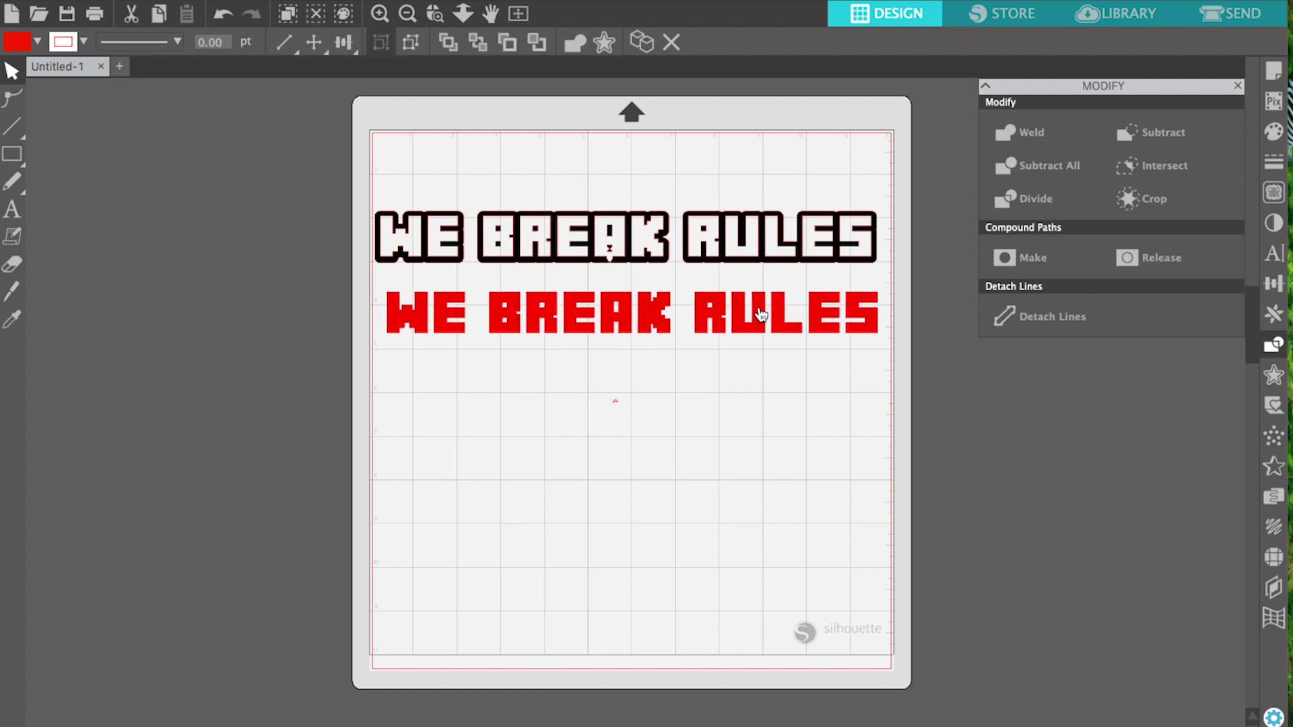
left_click_drag(759, 316, 752, 238)
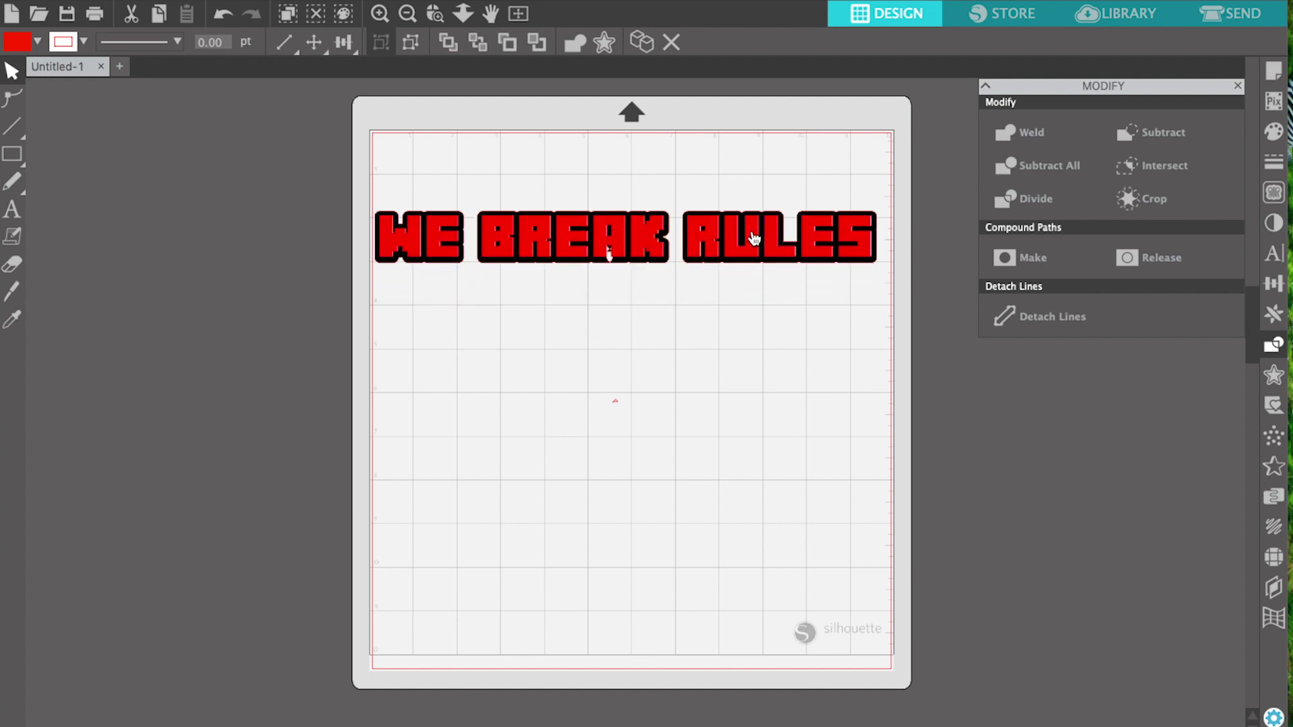
left_click_drag(752, 238, 754, 240)
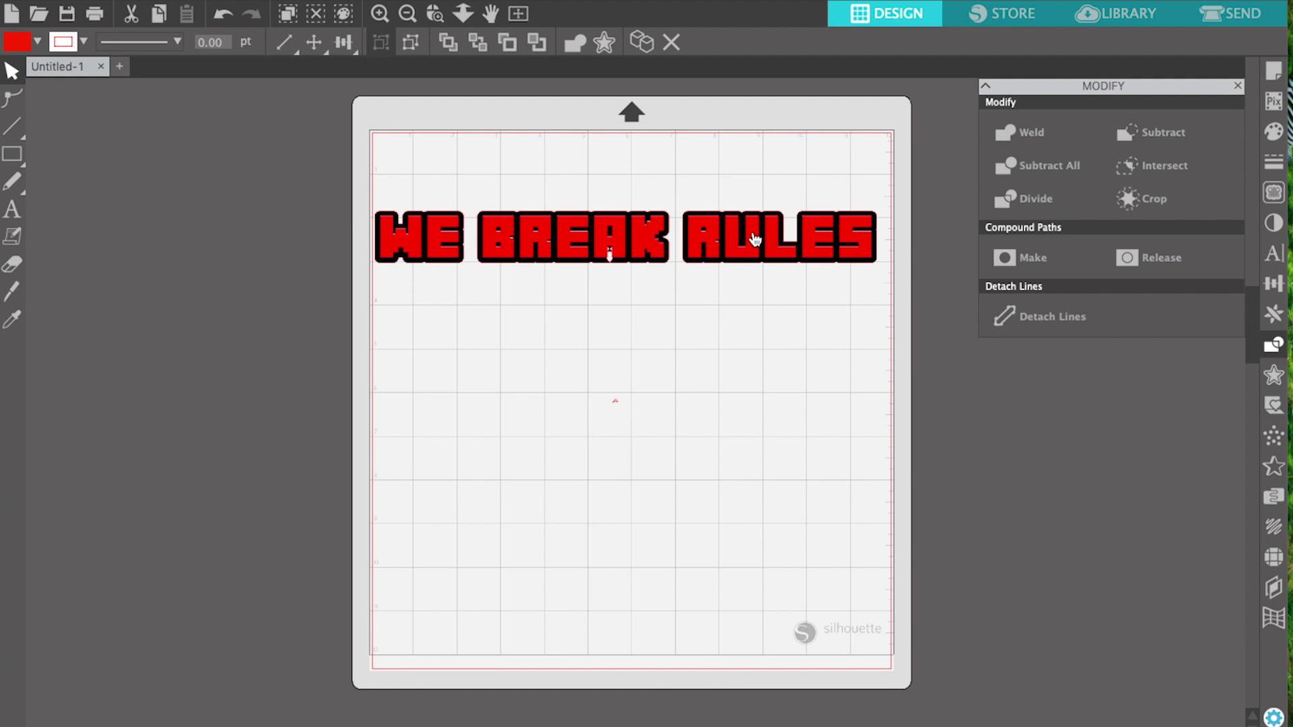
key("Down")
left_click_drag(753, 239, 762, 305)
key("Left")
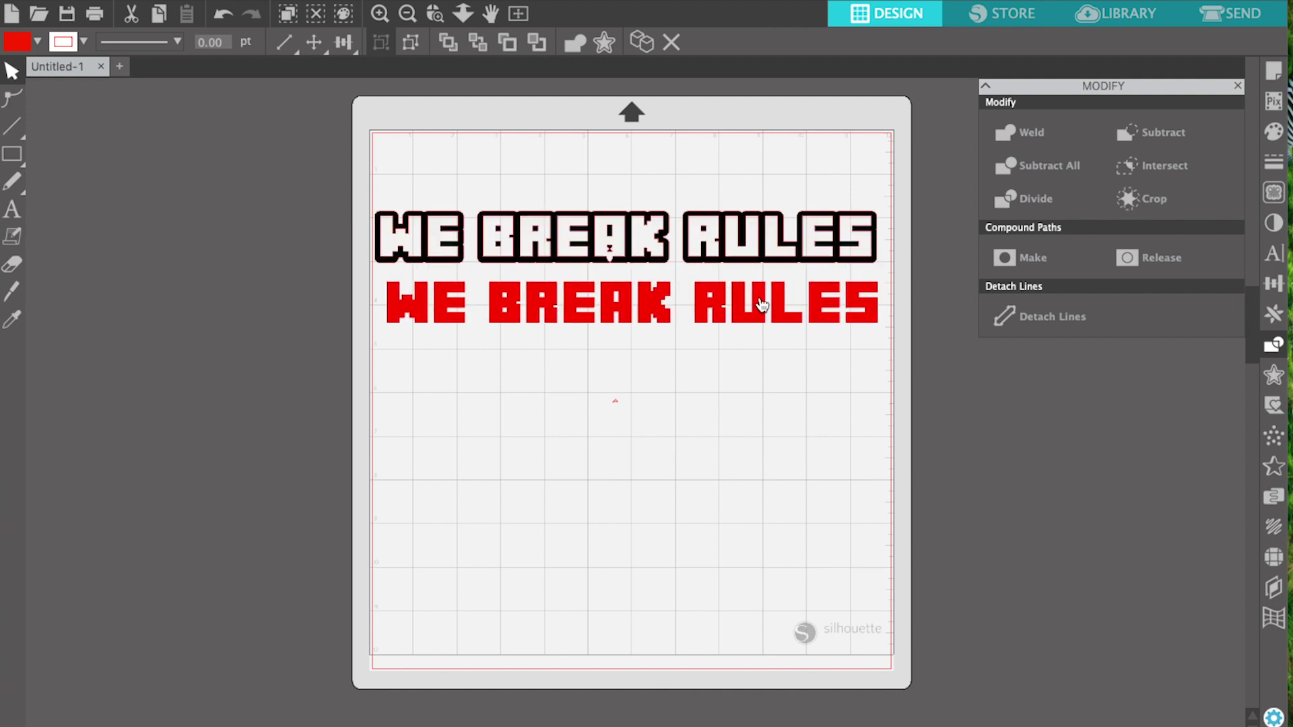
key("Escape")
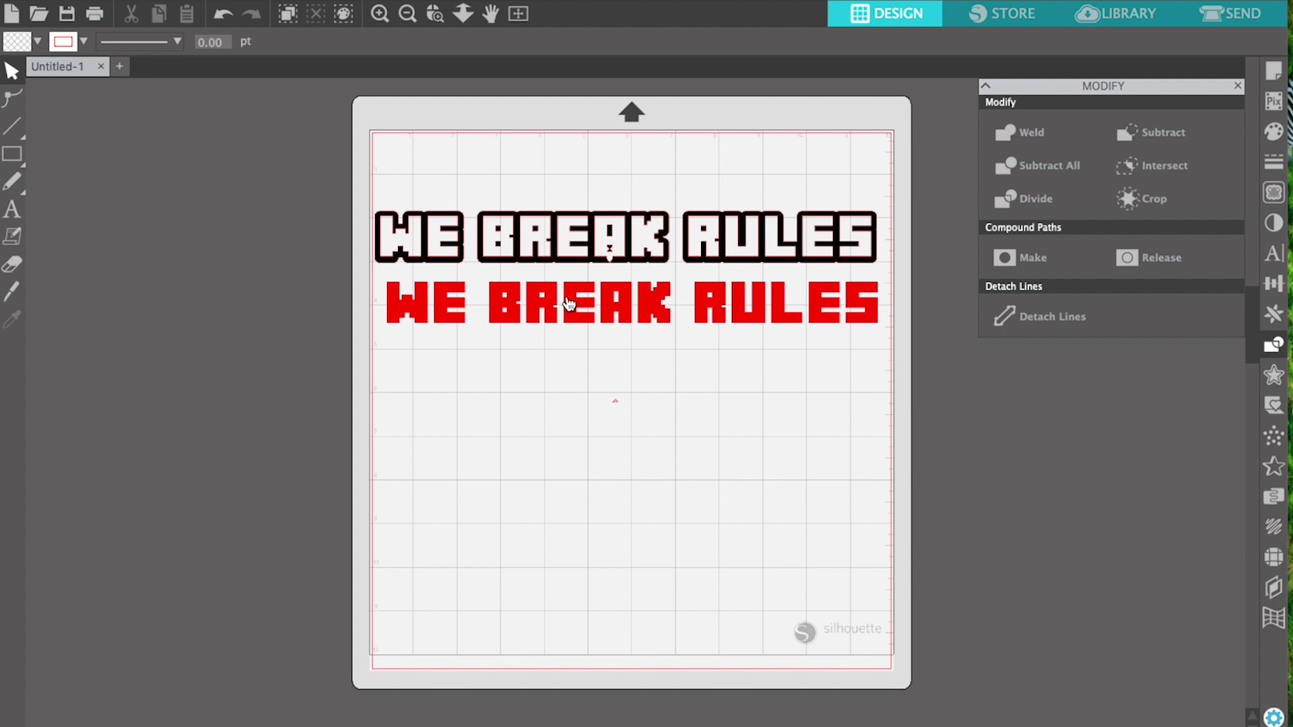
left_click_drag(567, 301, 563, 236)
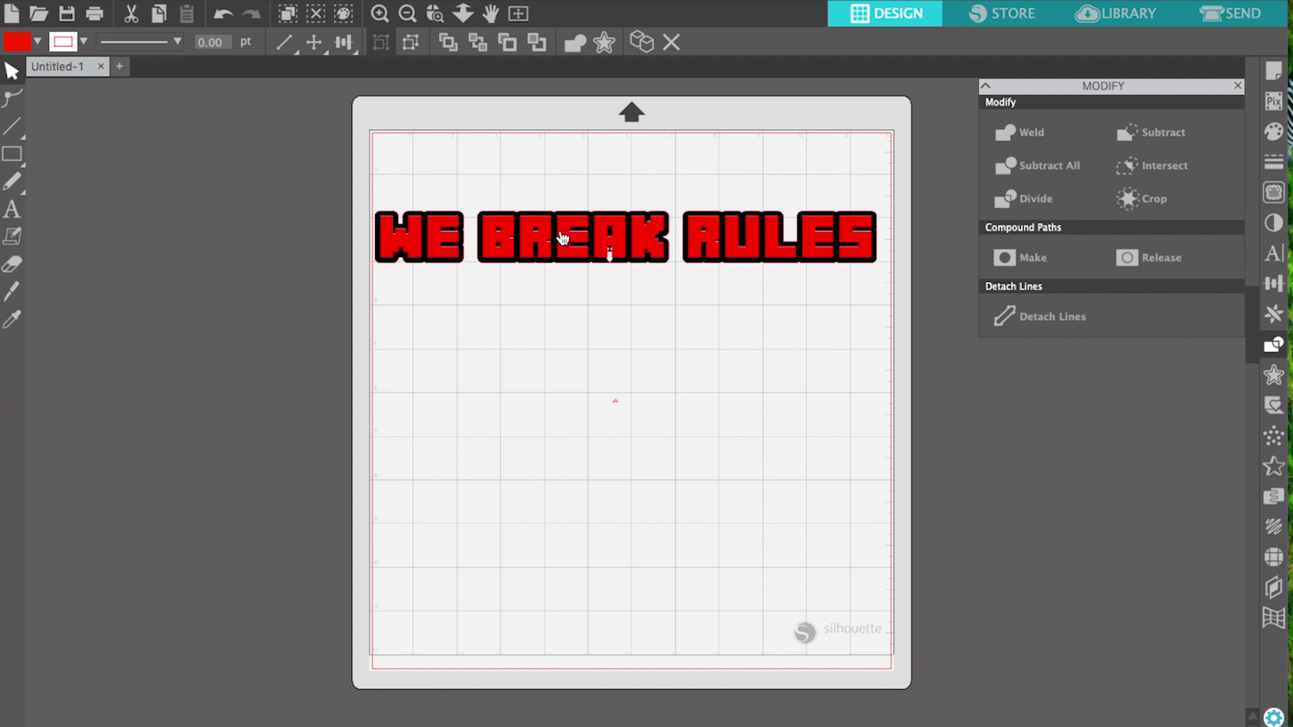
left_click(563, 239)
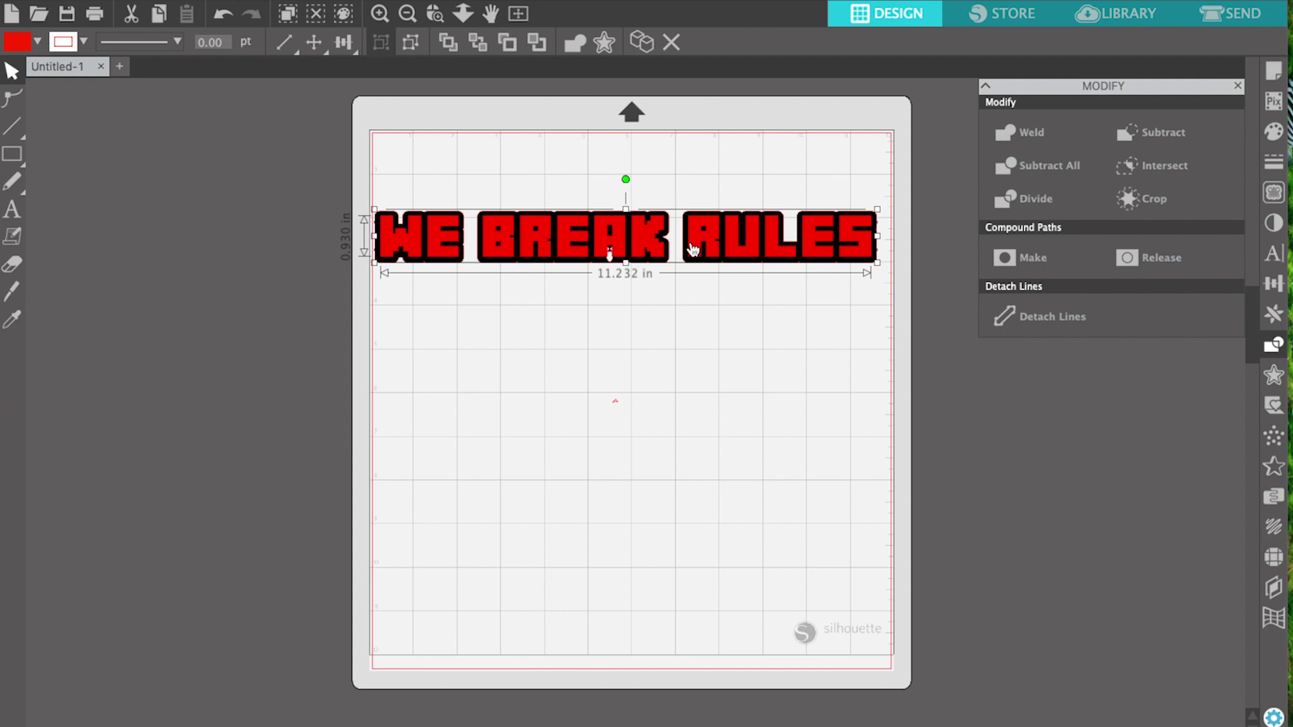
left_click(658, 293)
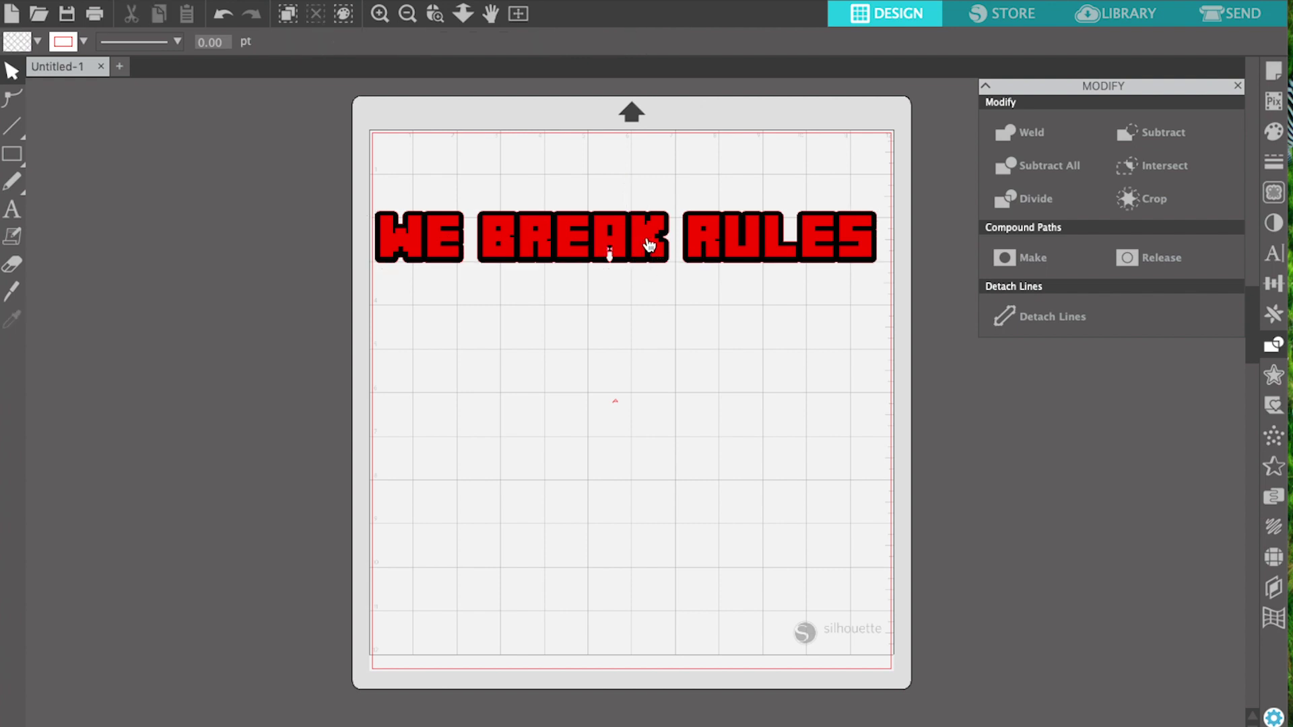
Step: Move the red text down and add an offset outline around it
left_click_drag(647, 245, 652, 321)
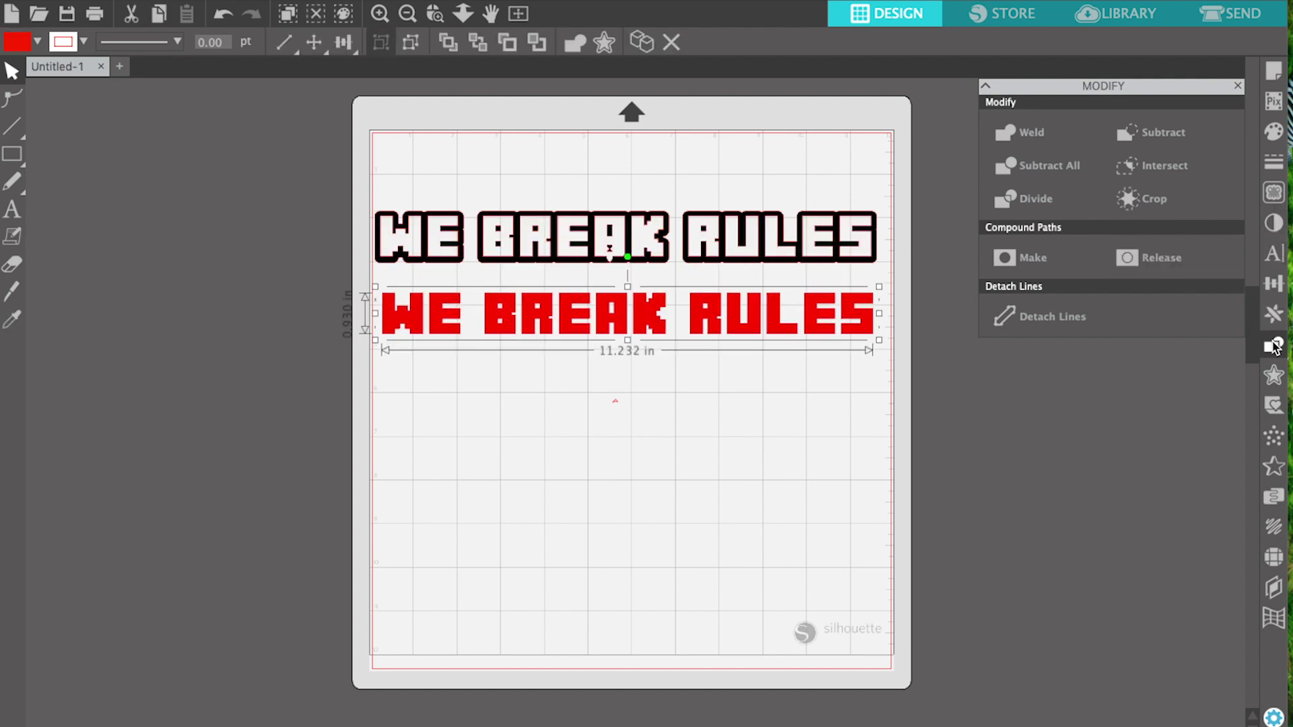
left_click(1274, 376)
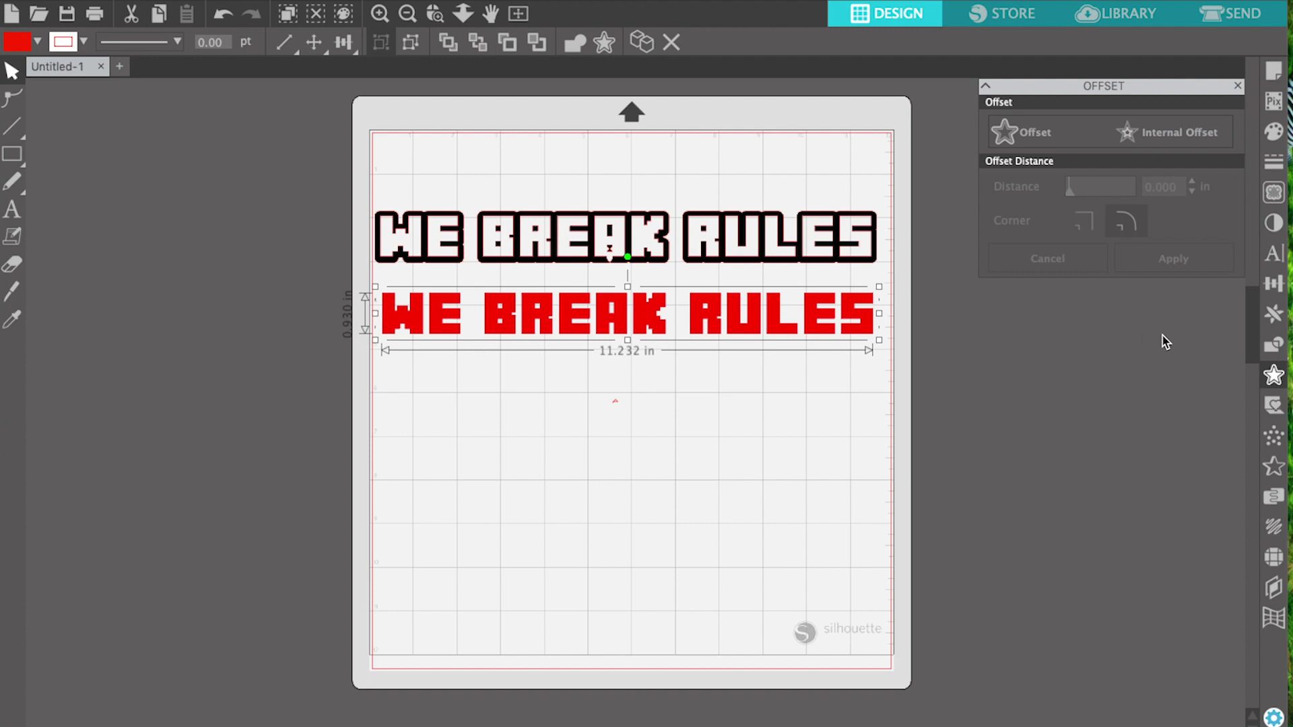
left_click(1057, 142)
left_click(803, 411)
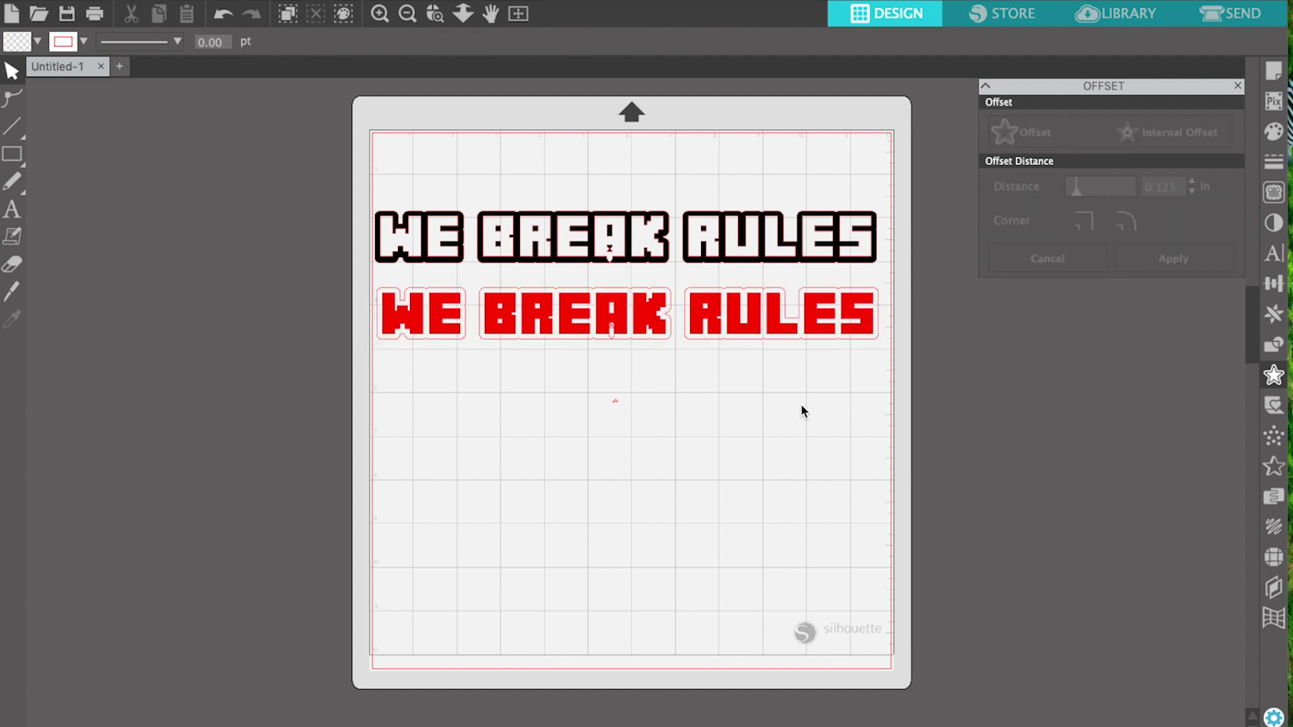
Step: Fill the offset outlines black, undoing the black fill on the whole row
left_click(792, 347)
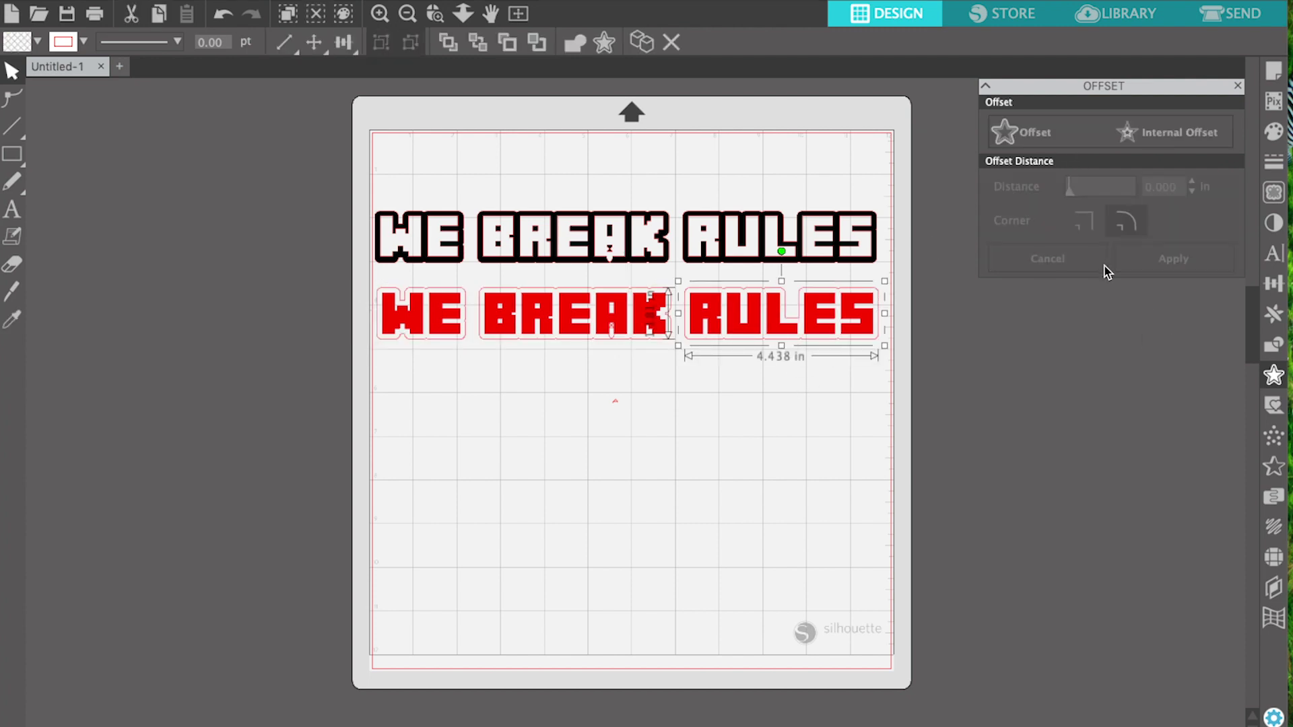
left_click(1274, 132)
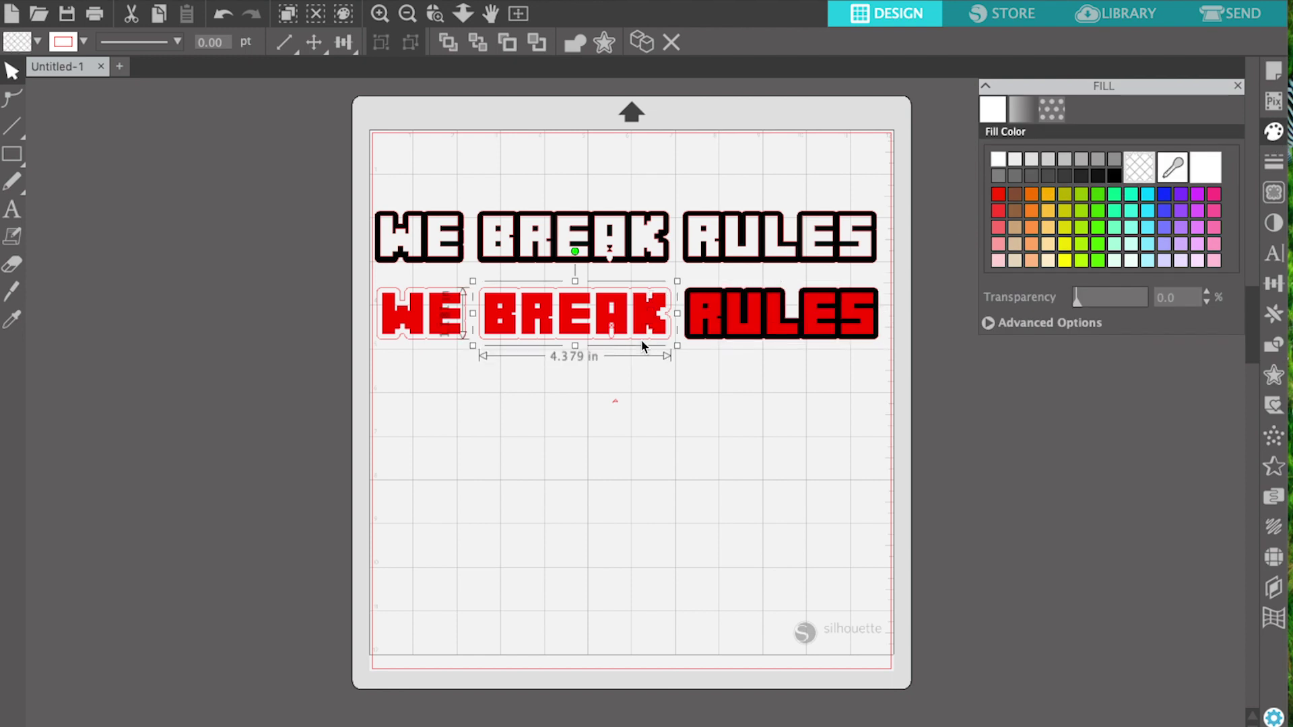
left_click(447, 338, "shift")
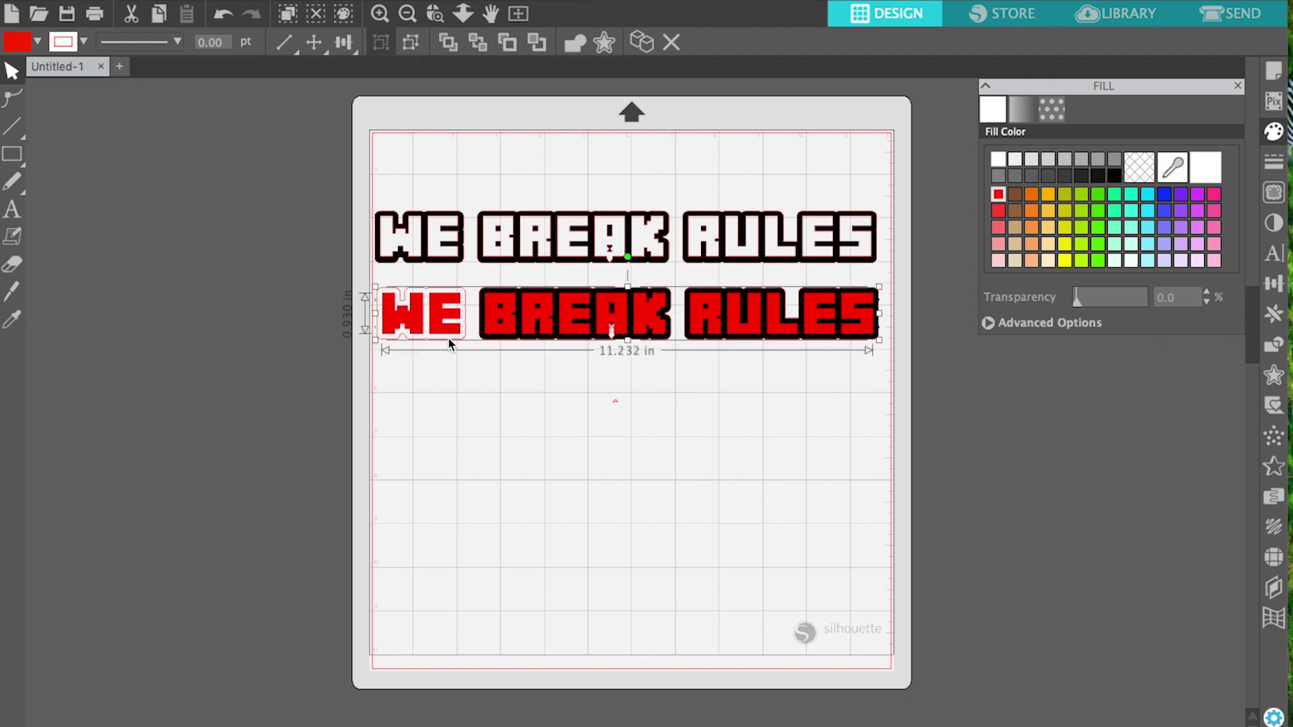
left_click(1114, 176)
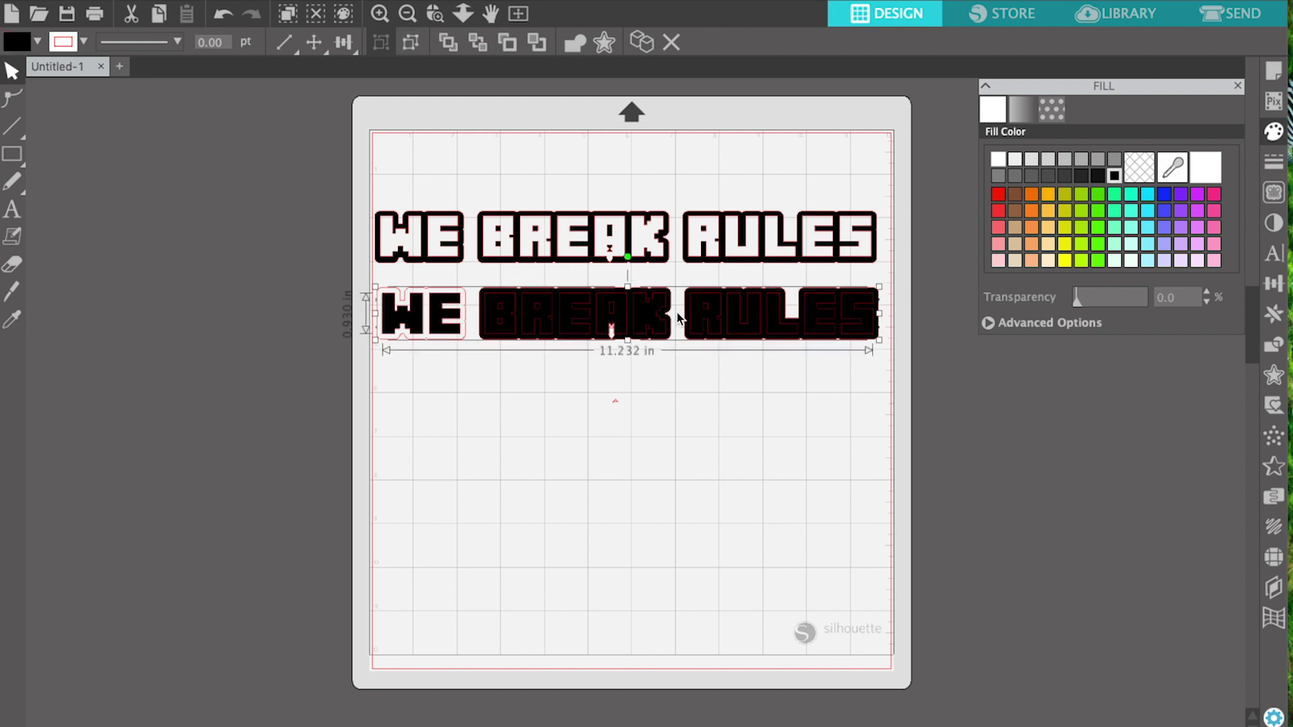
key("ctrl+z")
Step: Clear the selection by clicking an empty spot on the mat
left_click(437, 371)
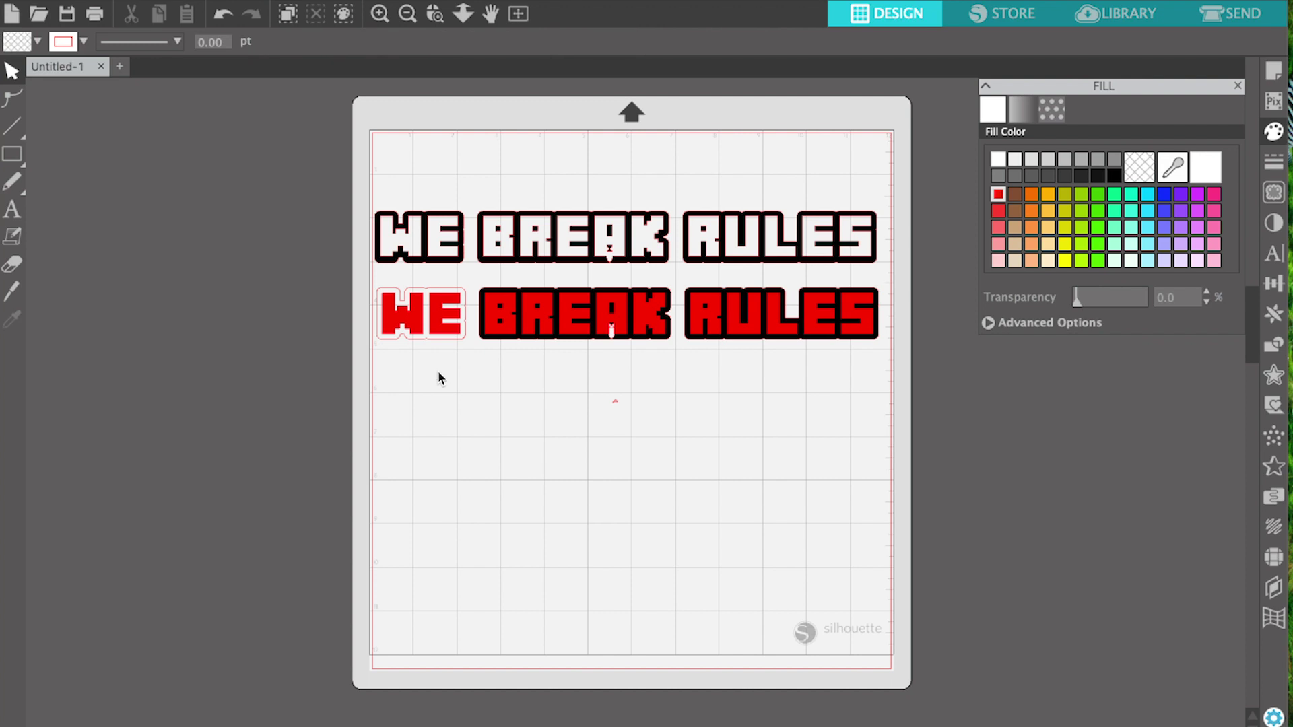